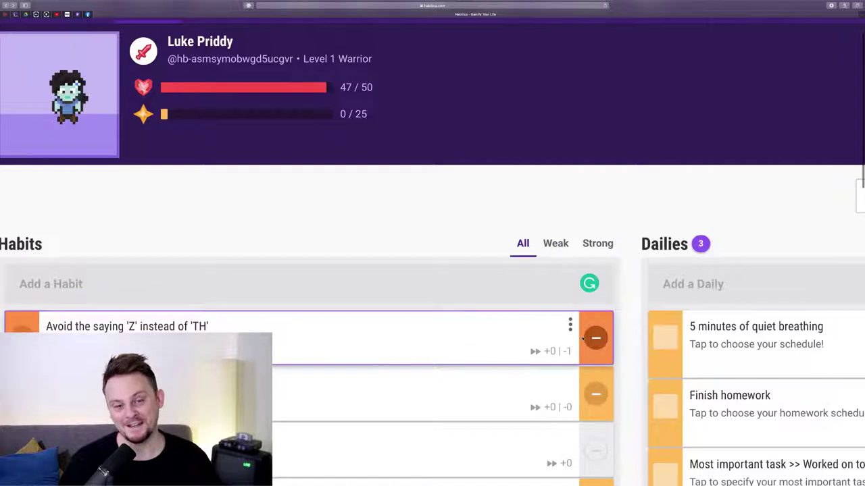
- Record three negative scores for the habit "Avoid the saying 'Z' instead of 'TH'"
{"action": "left_click", "coordinate": [594, 341]}
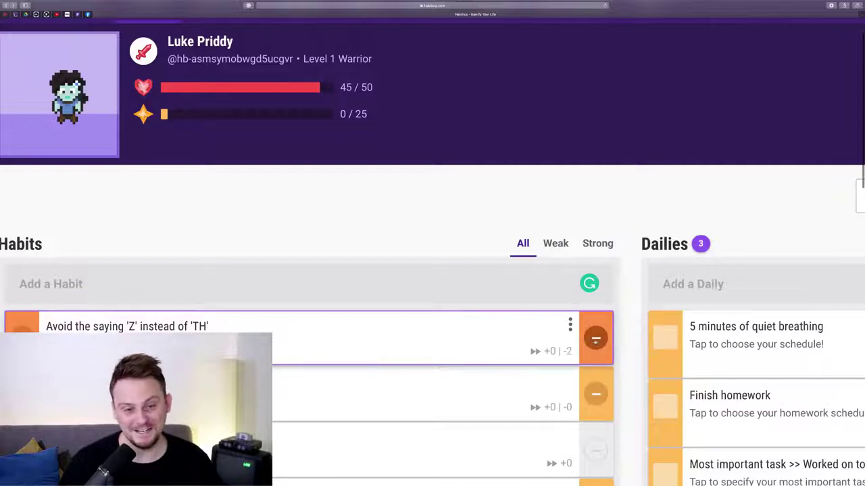
{"action": "left_click", "coordinate": [594, 341]}
{"action": "left_click", "coordinate": [595, 341]}
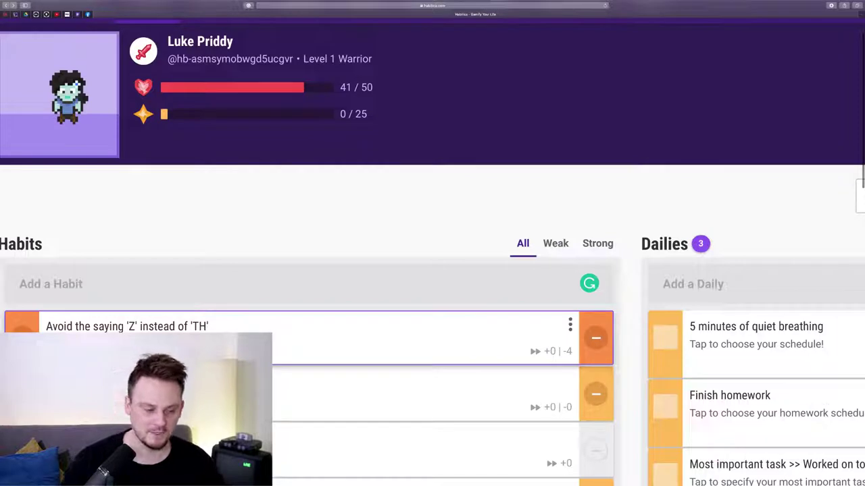
- Record two positive scores for the habit "Avoid the saying 'Z' instead of 'TH'" and dismiss the new items notice
{"action": "left_click", "coordinate": [22, 323]}
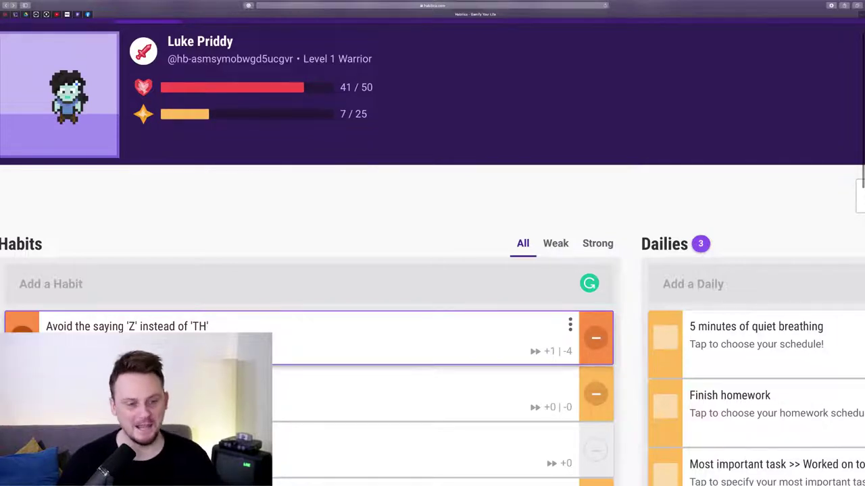
{"action": "left_click", "coordinate": [22, 323]}
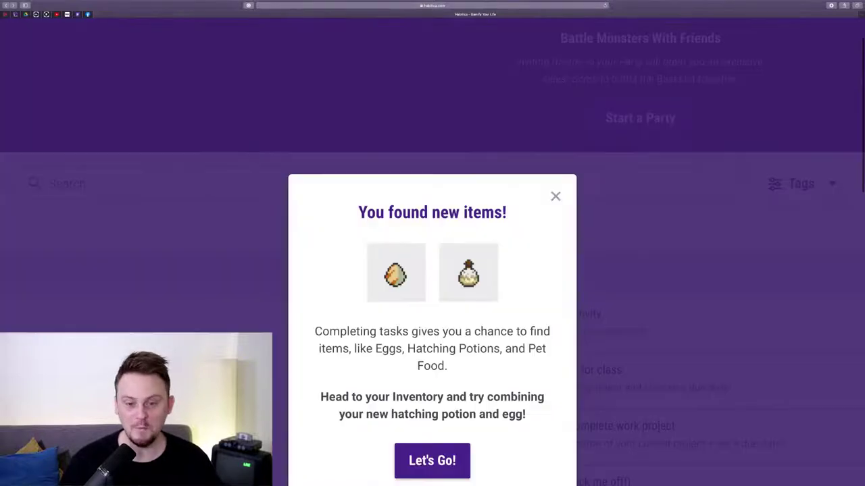
{"action": "scroll", "coordinate": [374, 280], "scroll_direction": "down", "scroll_amount": 1}
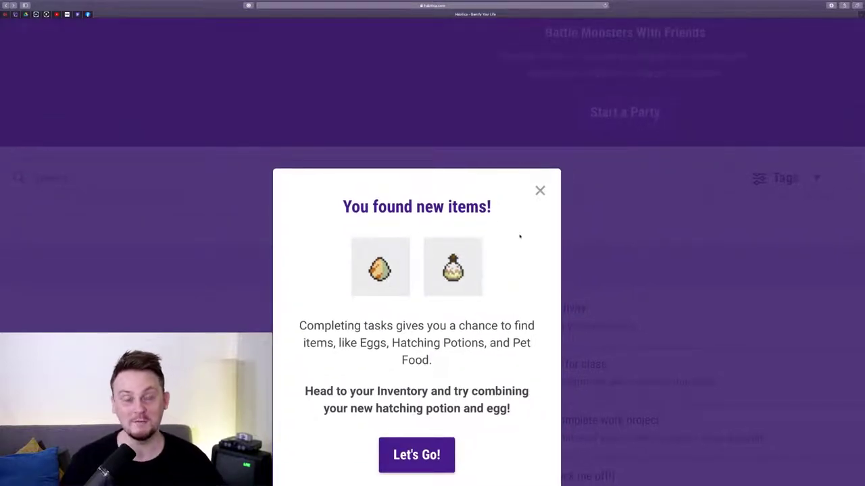
{"action": "left_click", "coordinate": [540, 192]}
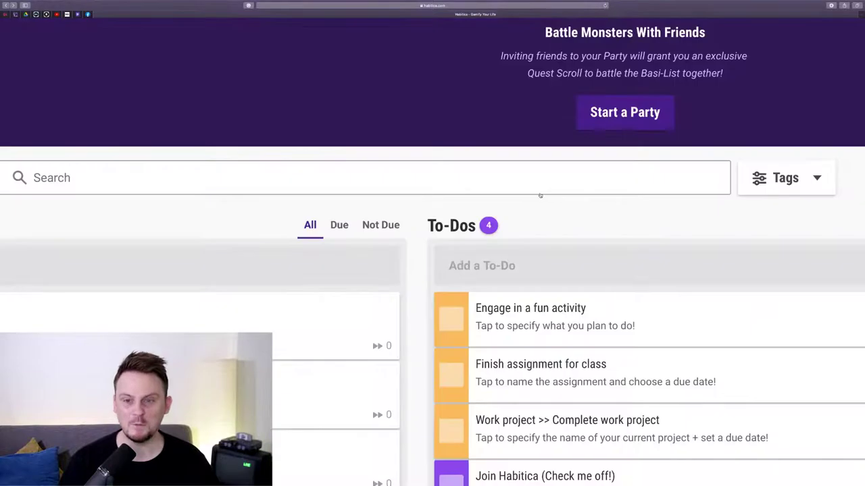
- Examine the purchasable rewards with their gold costs and the character's health and experience bars
{"action": "scroll", "coordinate": [368, 238], "scroll_direction": "down", "scroll_amount": 5}
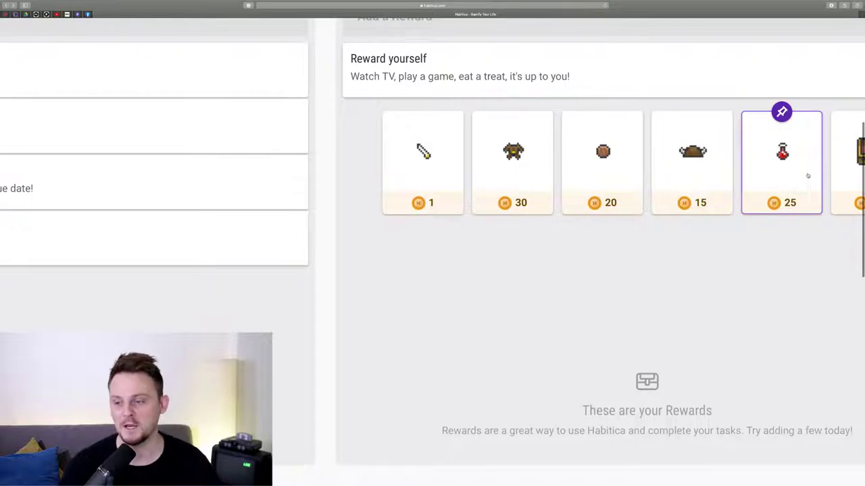
{"action": "scroll", "coordinate": [808, 176], "scroll_direction": "right", "scroll_amount": 3}
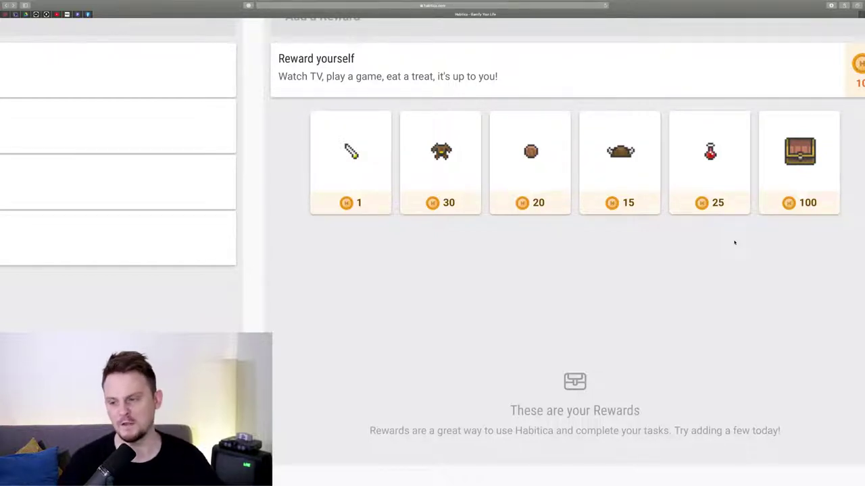
{"action": "mouse_move", "coordinate": [702, 157]}
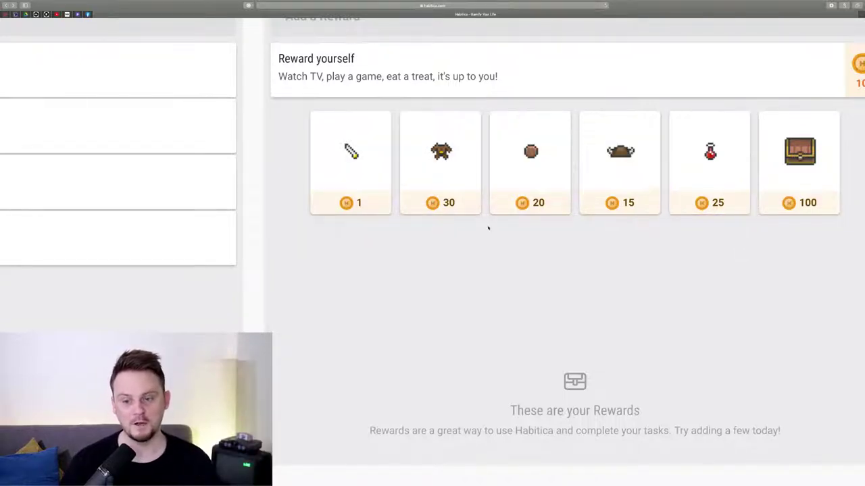
{"action": "scroll", "coordinate": [488, 228], "scroll_direction": "down", "scroll_amount": 5}
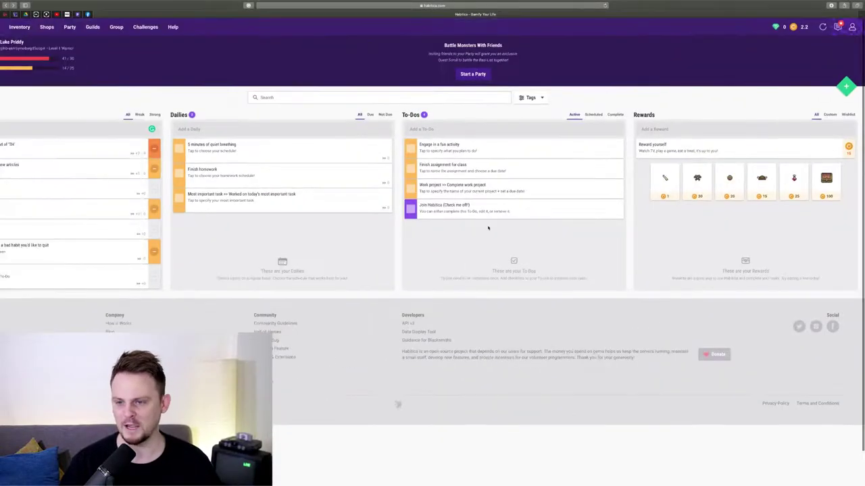
{"action": "scroll", "coordinate": [488, 228], "scroll_direction": "left", "scroll_amount": 3}
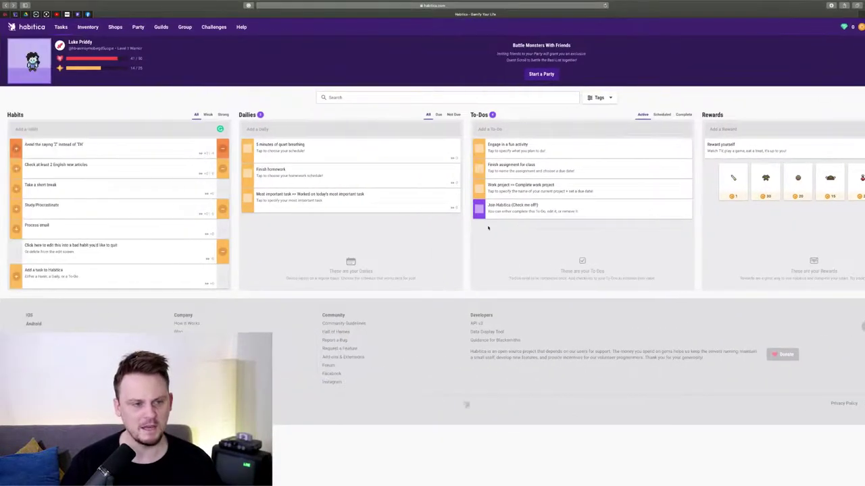
{"action": "scroll", "coordinate": [126, 82], "scroll_direction": "up", "scroll_amount": 5}
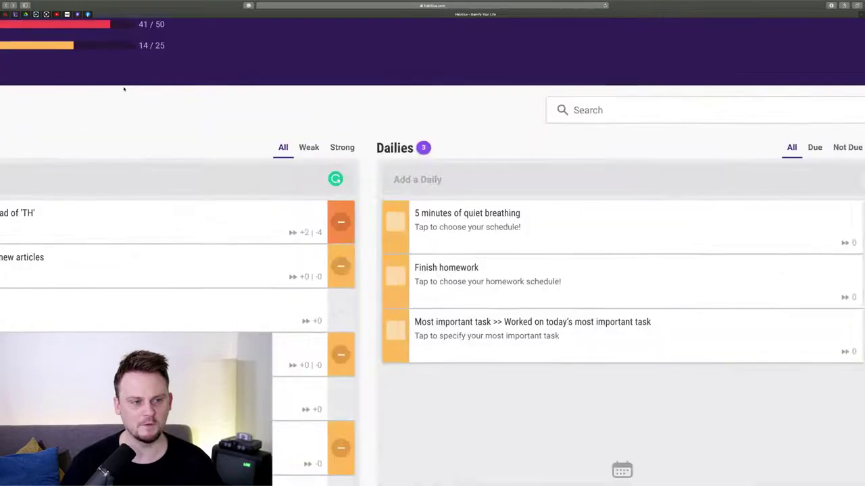
{"action": "scroll", "coordinate": [126, 82], "scroll_direction": "up", "scroll_amount": 3}
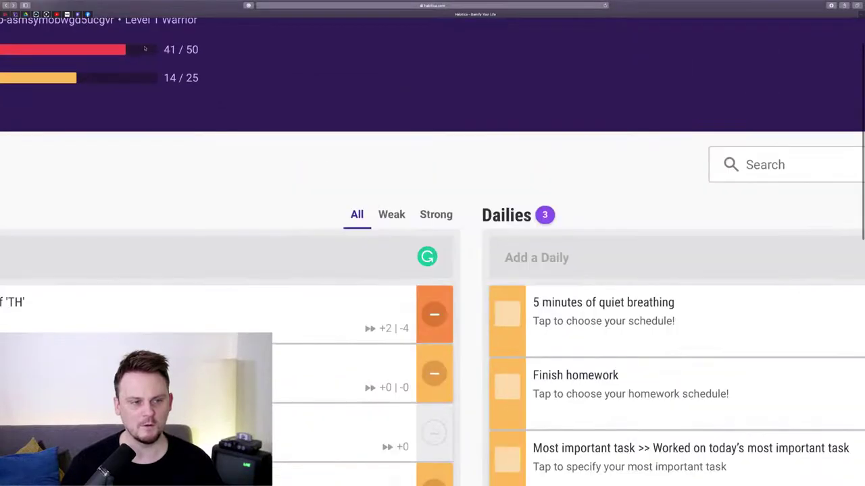
{"action": "scroll", "coordinate": [145, 47], "scroll_direction": "left", "scroll_amount": 3}
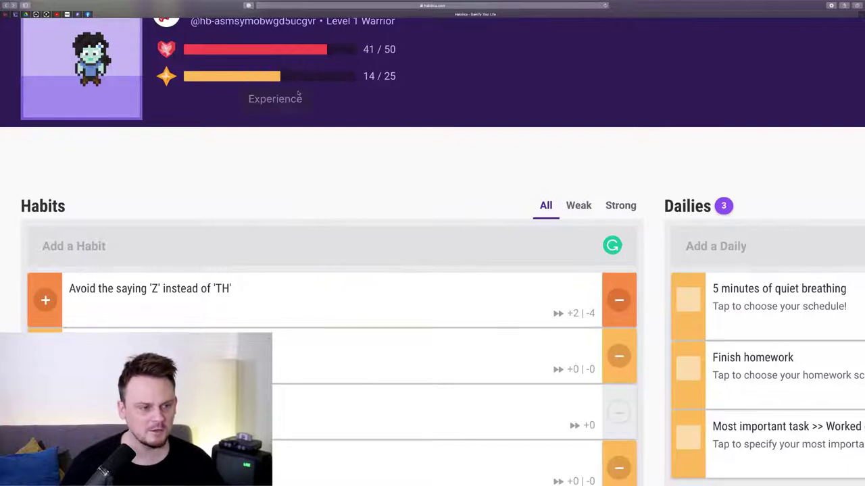
{"action": "scroll", "coordinate": [298, 92], "scroll_direction": "up", "scroll_amount": 1}
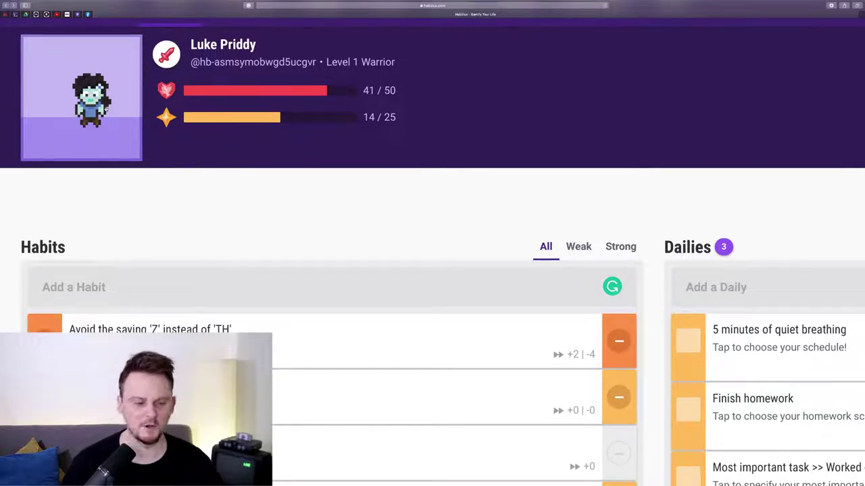
- Edit the habit "Check at least 2 English new articles" to turn off its negative scoring, and save it
{"action": "scroll", "coordinate": [173, 244], "scroll_direction": "down", "scroll_amount": 2}
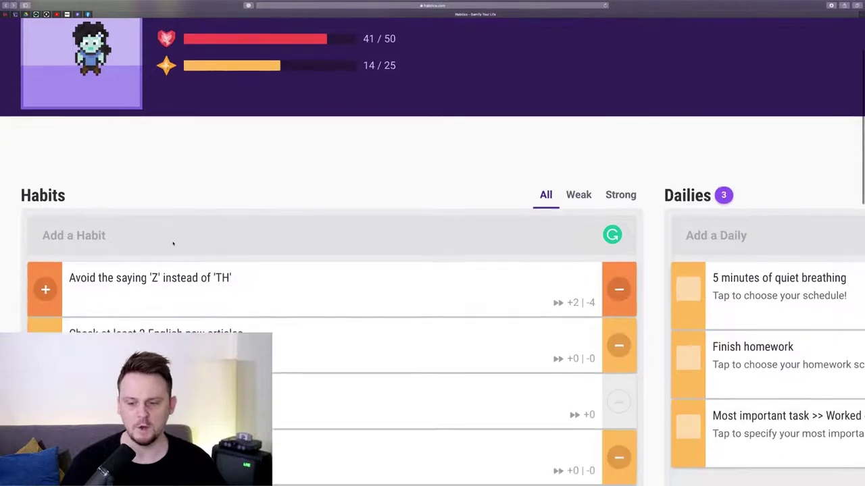
{"action": "scroll", "coordinate": [174, 242], "scroll_direction": "down", "scroll_amount": 1}
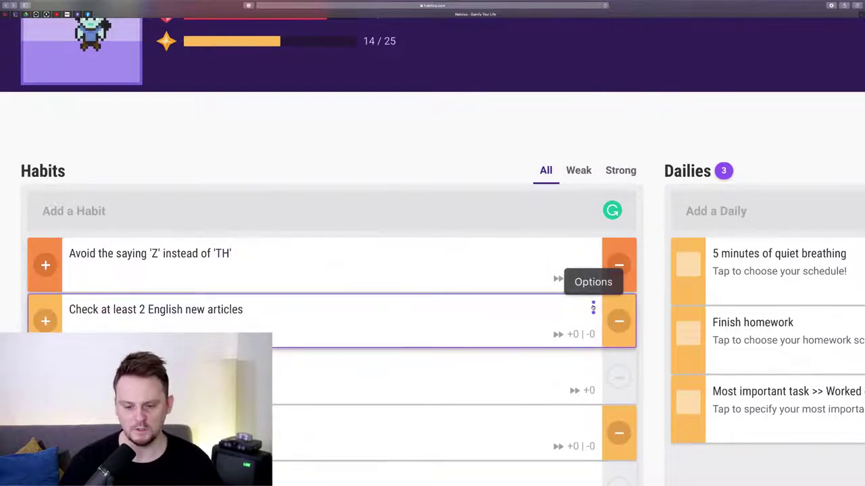
{"action": "left_click", "coordinate": [592, 309]}
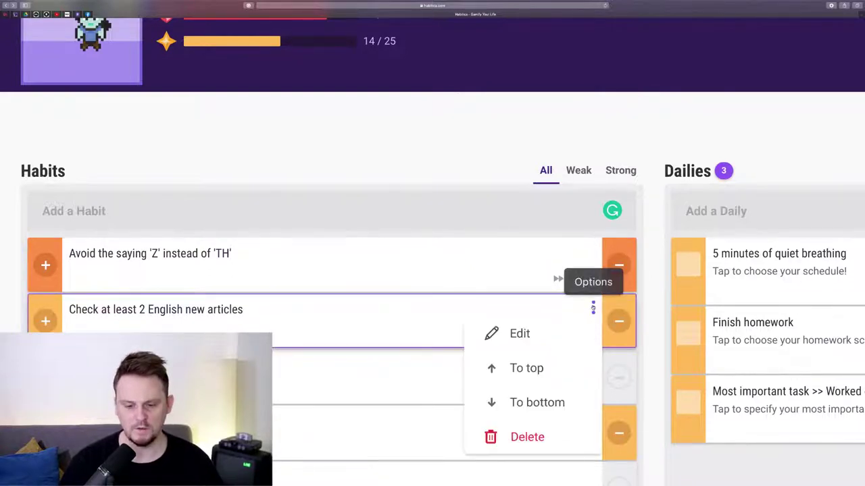
{"action": "left_click", "coordinate": [548, 339]}
{"action": "scroll", "coordinate": [467, 295], "scroll_direction": "down", "scroll_amount": 1}
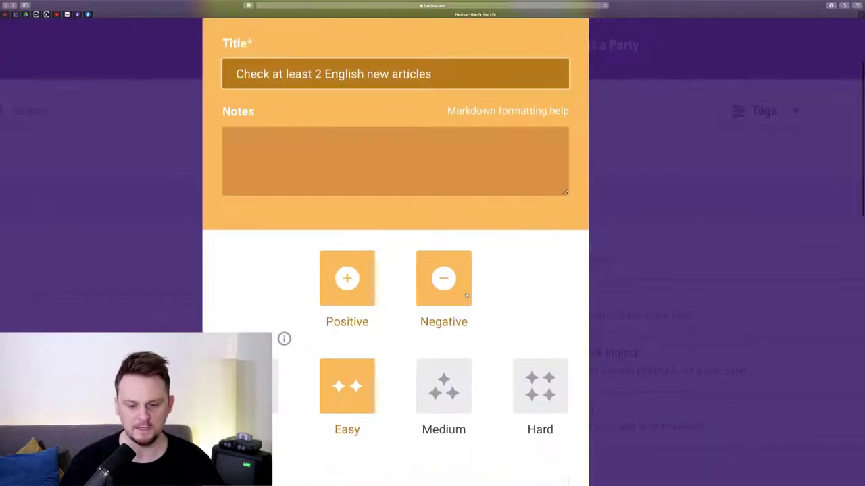
{"action": "left_click", "coordinate": [453, 283]}
{"action": "scroll", "coordinate": [277, 324], "scroll_direction": "down", "scroll_amount": 3}
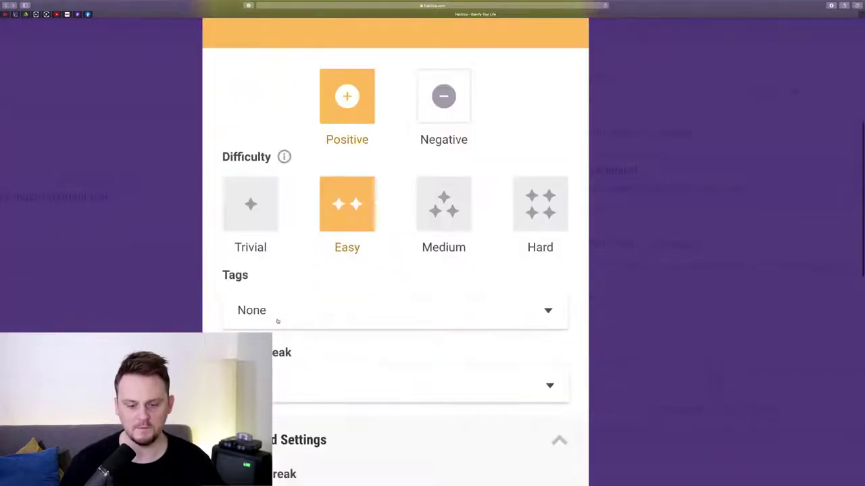
{"action": "scroll", "coordinate": [394, 428], "scroll_direction": "down", "scroll_amount": 1}
{"action": "scroll", "coordinate": [394, 429], "scroll_direction": "down", "scroll_amount": 3}
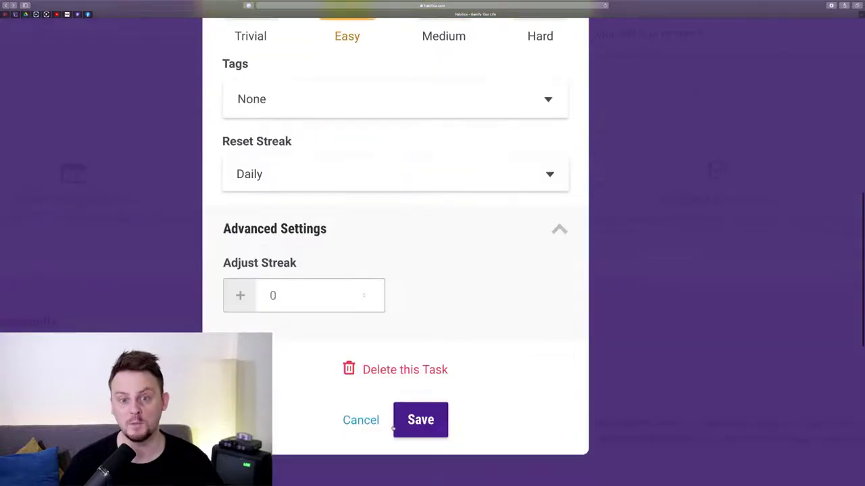
{"action": "left_click", "coordinate": [414, 422]}
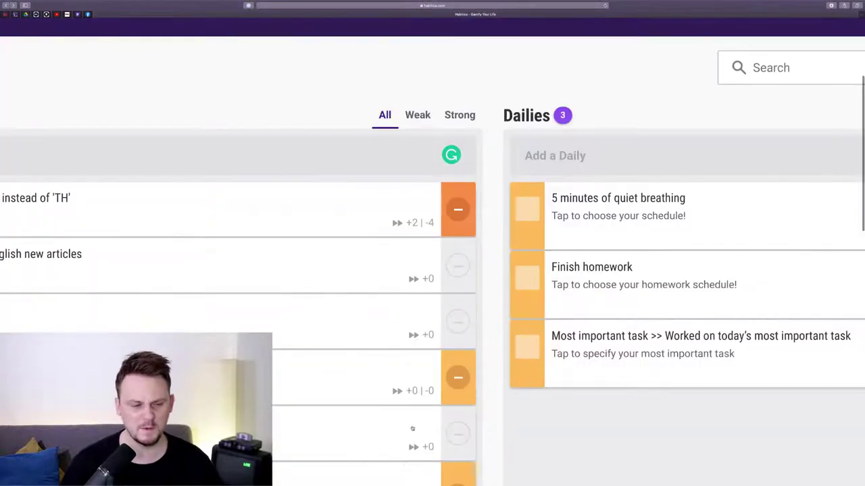
- Record one positive score for the habit "Check at least 2 English new articles" and check the character's experience bar
{"action": "scroll", "coordinate": [364, 354], "scroll_direction": "left", "scroll_amount": 5}
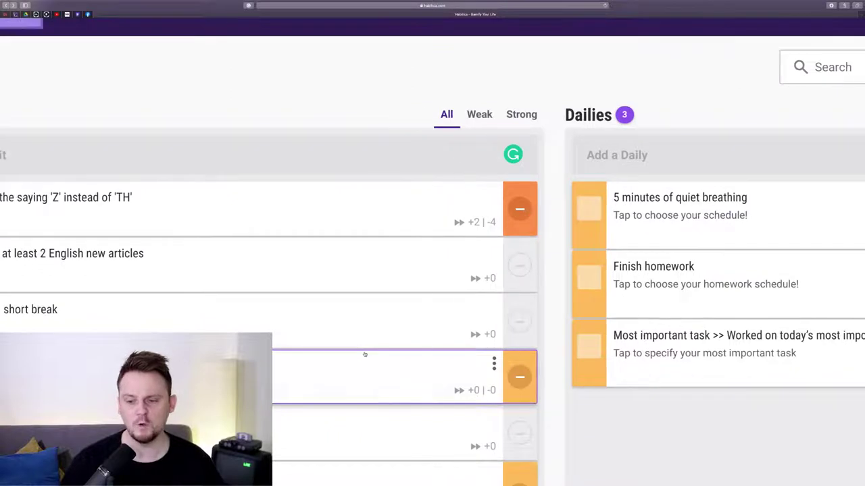
{"action": "scroll", "coordinate": [365, 355], "scroll_direction": "left", "scroll_amount": 1}
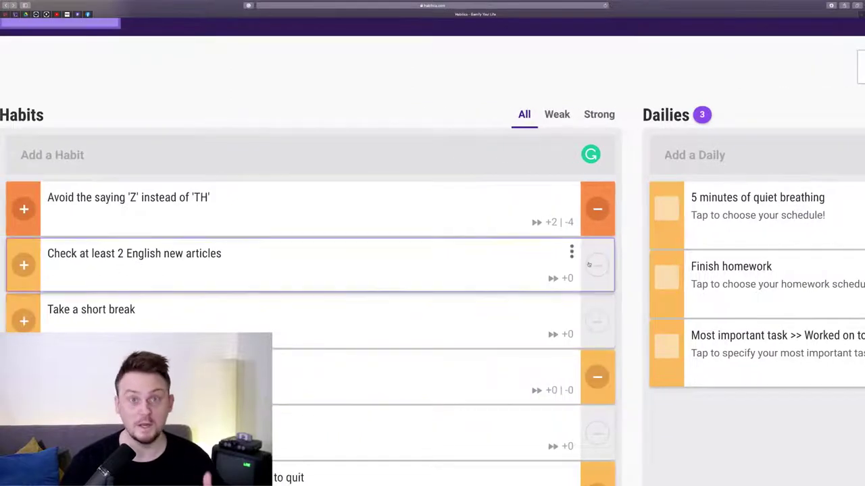
{"action": "scroll", "coordinate": [135, 253], "scroll_direction": "left", "scroll_amount": 1}
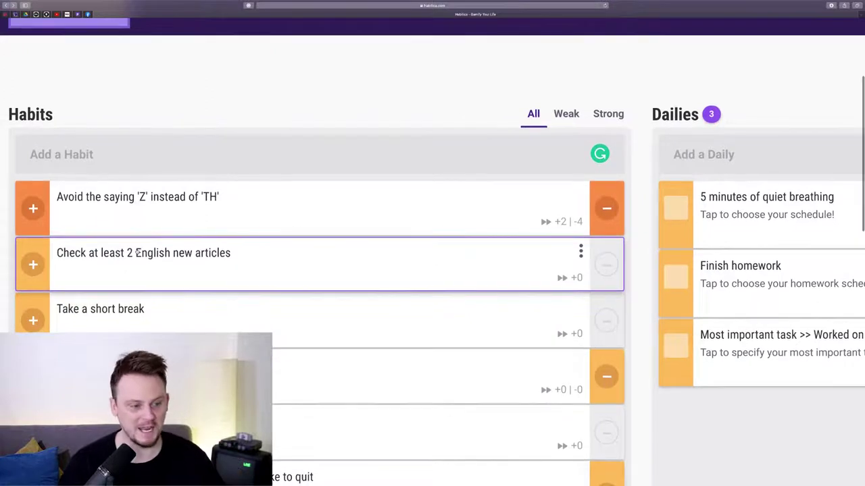
{"action": "left_click", "coordinate": [33, 265]}
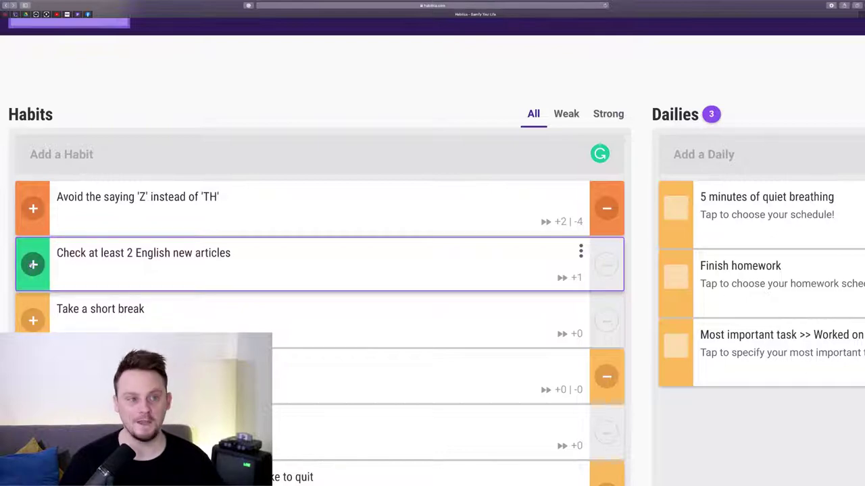
{"action": "scroll", "coordinate": [71, 250], "scroll_direction": "up", "scroll_amount": 3}
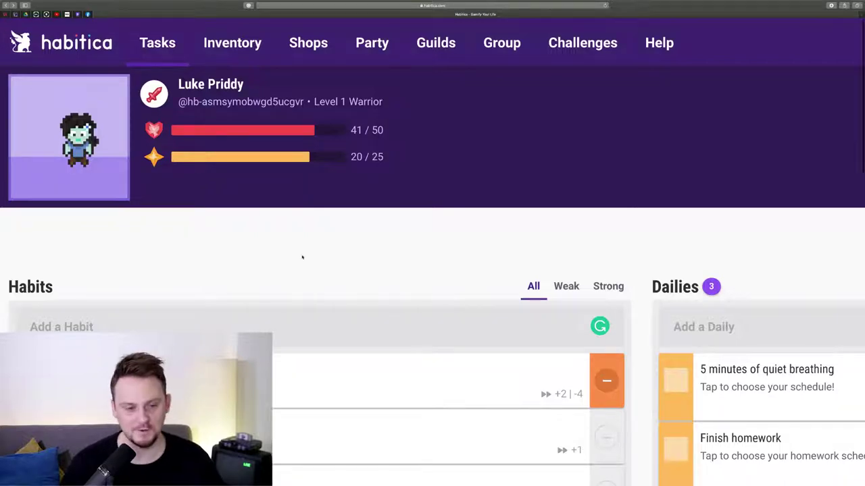
- Add a new daily titled "Answer a daily discussion question"
{"action": "key", "text": "super+0"}
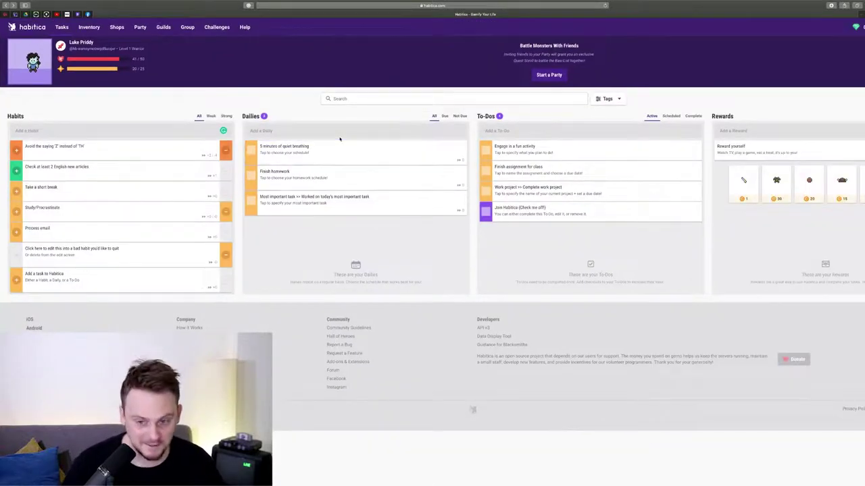
{"action": "scroll", "coordinate": [338, 141], "scroll_direction": "up", "scroll_amount": 5}
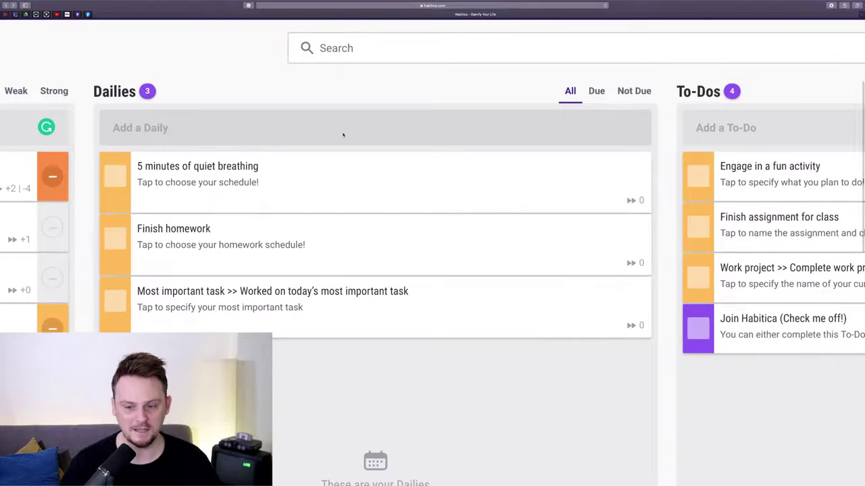
{"action": "scroll", "coordinate": [342, 134], "scroll_direction": "up", "scroll_amount": 2}
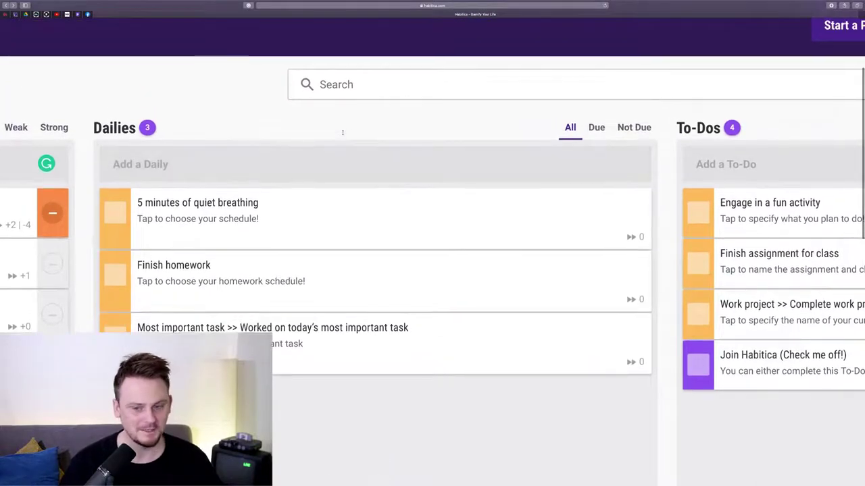
{"action": "scroll", "coordinate": [342, 132], "scroll_direction": "up", "scroll_amount": 2}
{"action": "scroll", "coordinate": [343, 134], "scroll_direction": "left", "scroll_amount": 3}
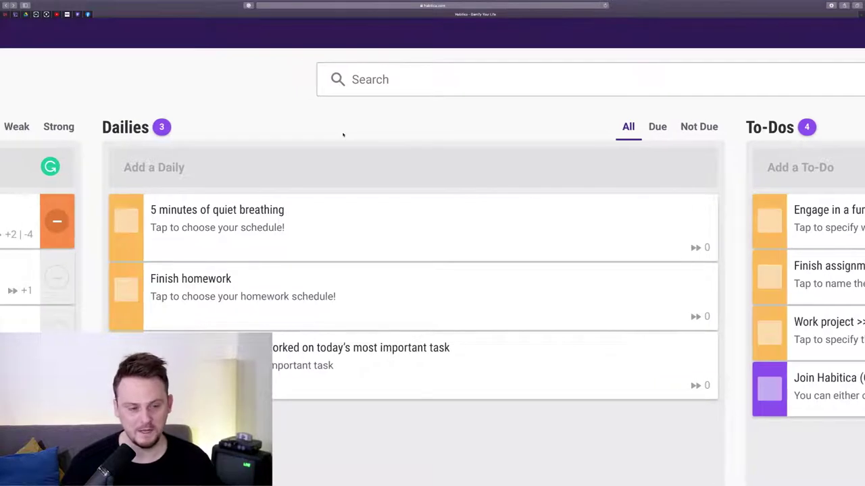
{"action": "scroll", "coordinate": [342, 135], "scroll_direction": "down", "scroll_amount": 1}
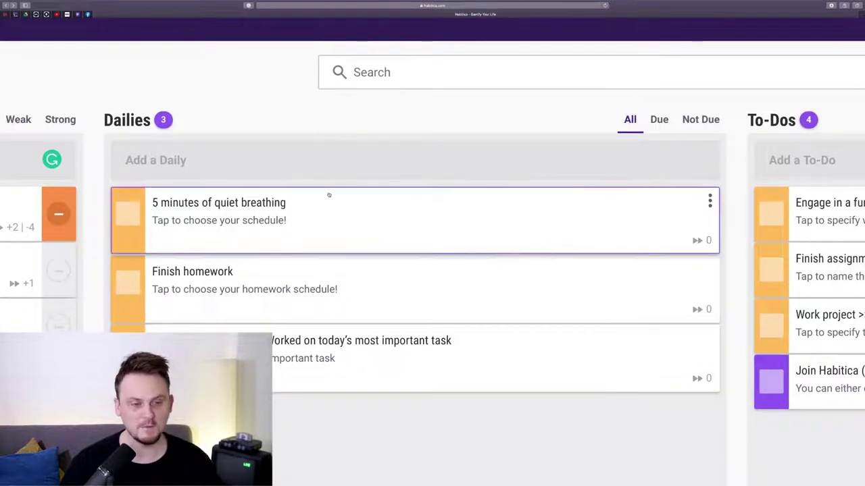
{"action": "left_click", "coordinate": [223, 173]}
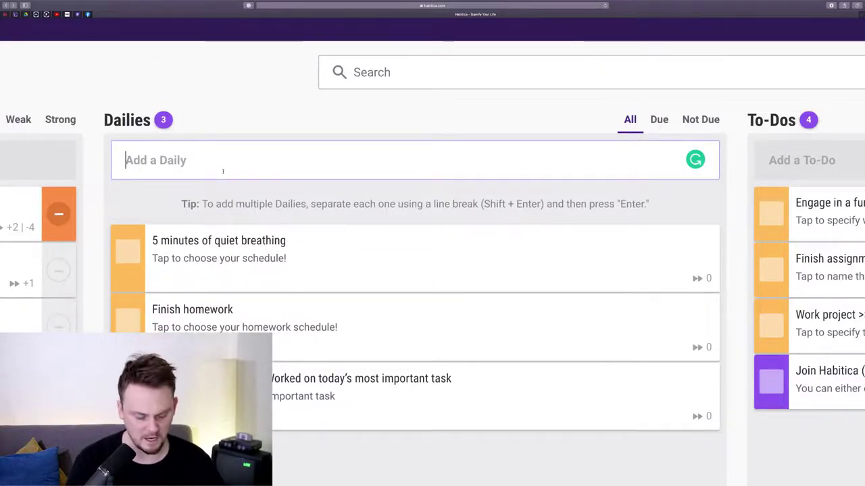
{"action": "type", "text": "W"}
{"action": "key", "text": "BackSpace"}
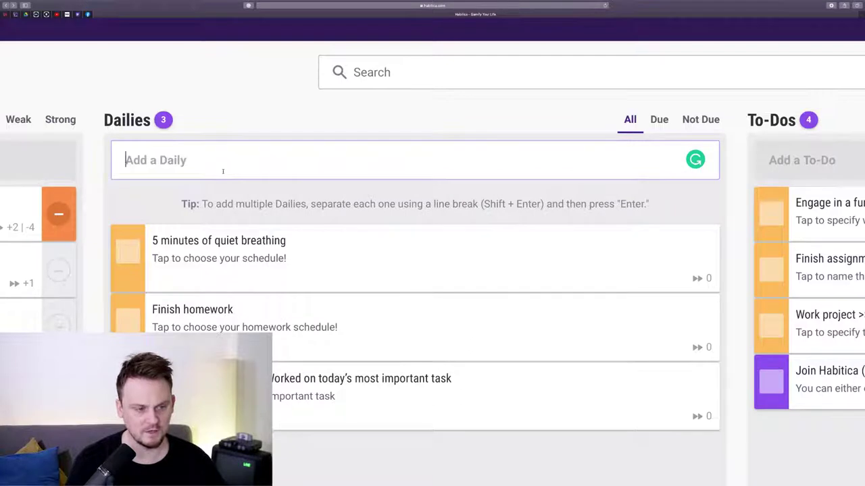
{"action": "type", "text": "Ans"}
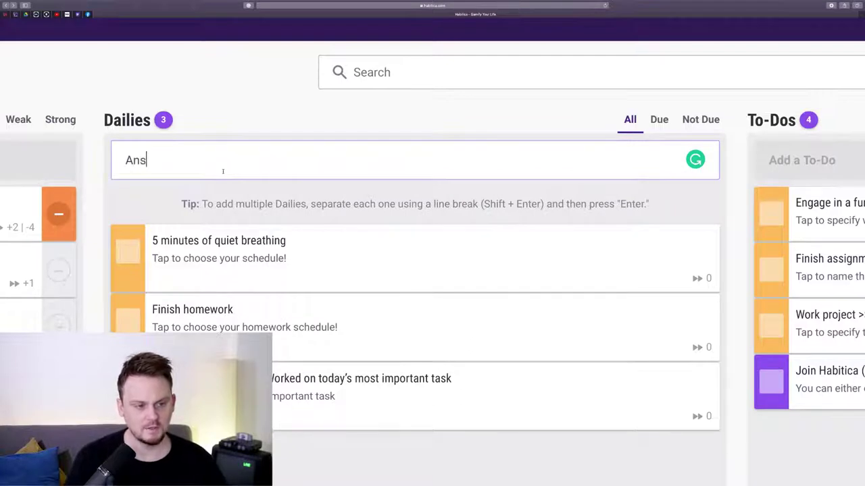
{"action": "type", "text": "wer a dai"}
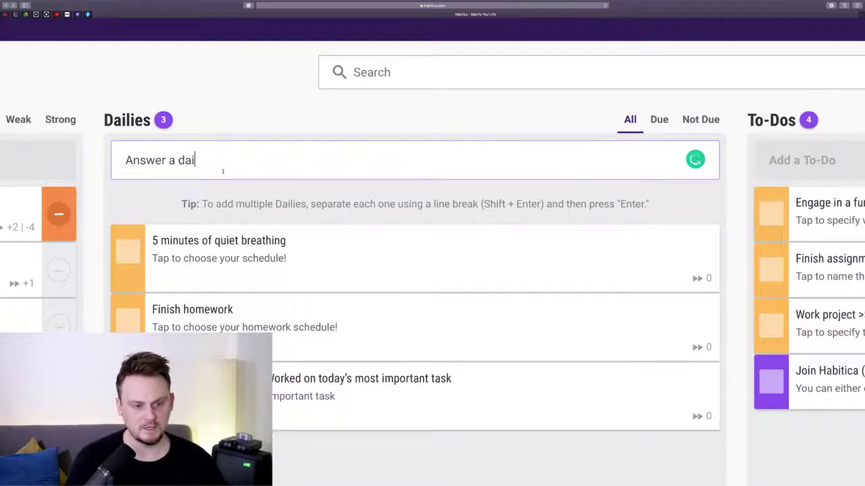
{"action": "type", "text": "ly discussion qu"}
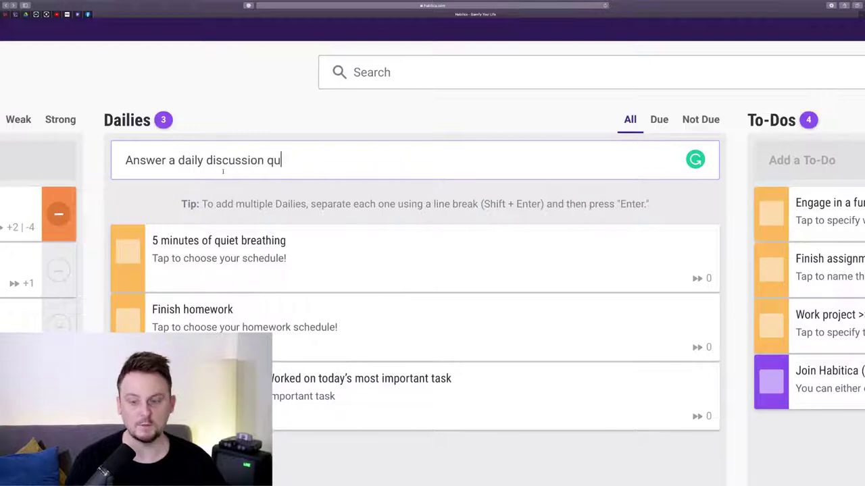
{"action": "type", "text": "estion"}
{"action": "key", "text": "Return"}
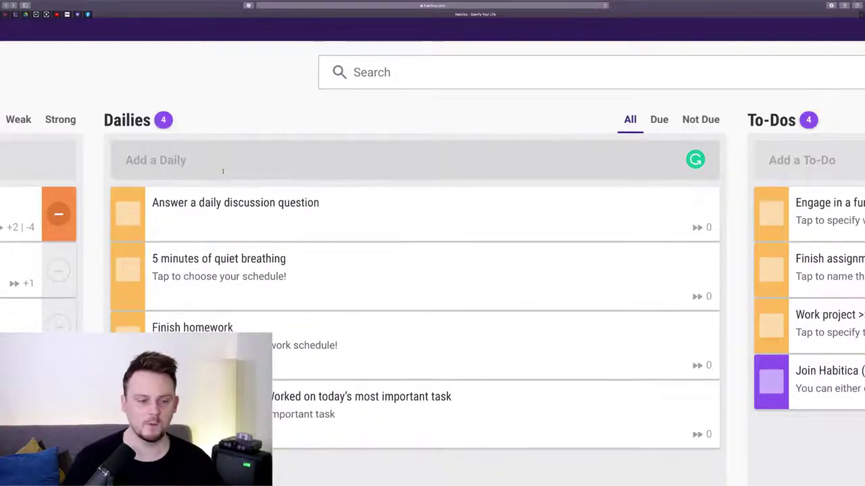
- Add another daily titled "Write 2 articles"
{"action": "left_click", "coordinate": [180, 164]}
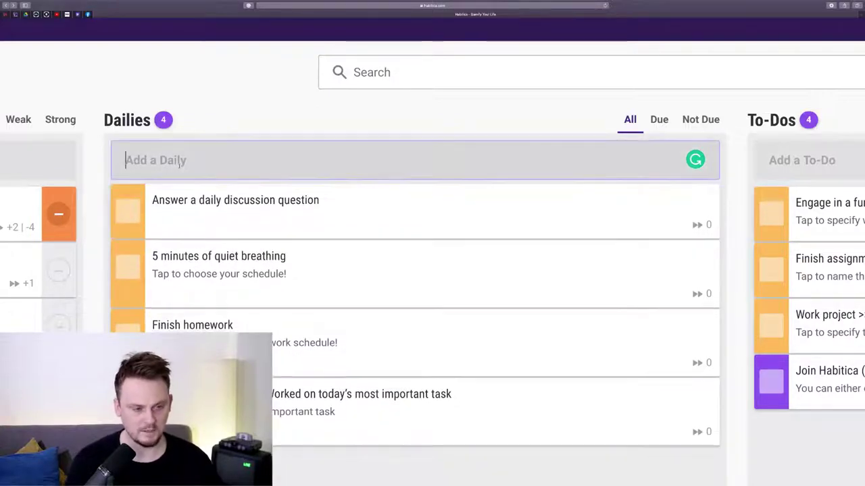
{"action": "type", "text": "Write "}
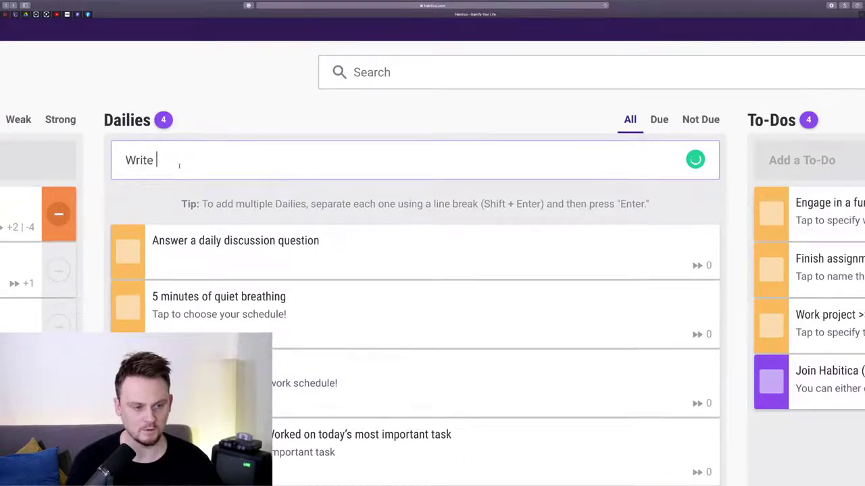
{"action": "type", "text": "2 ar"}
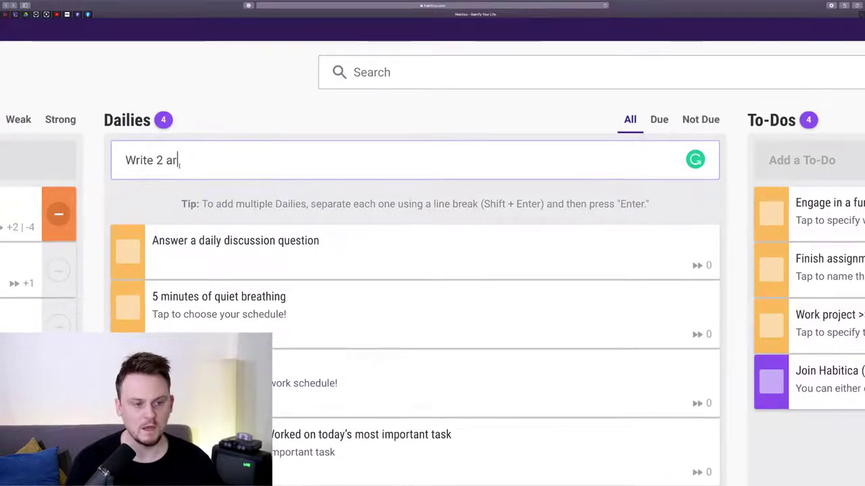
{"action": "type", "text": "ticles"}
{"action": "key", "text": "Return"}
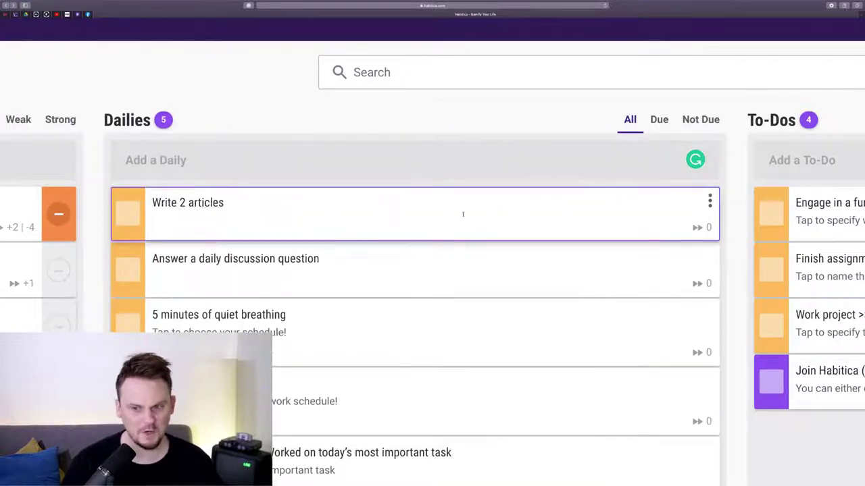
- Open the daily "Write 2 articles" for editing and set its difficulty to Hard
{"action": "left_click", "coordinate": [711, 202]}
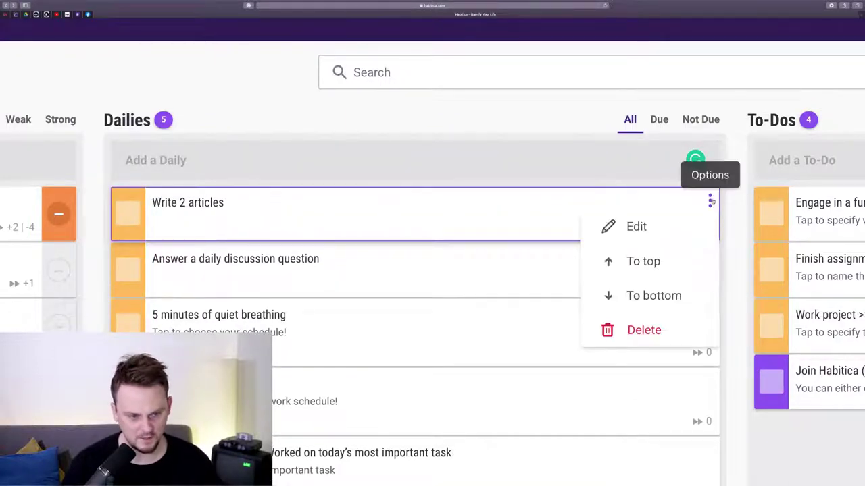
{"action": "left_click", "coordinate": [680, 221]}
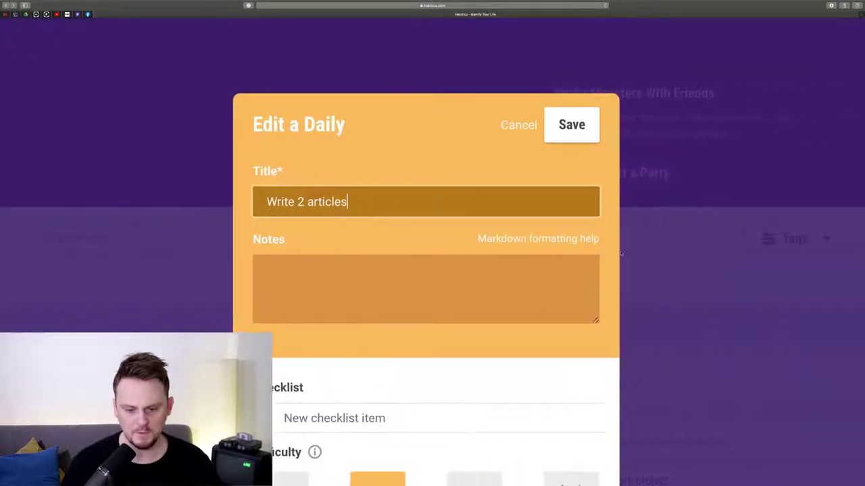
{"action": "scroll", "coordinate": [620, 254], "scroll_direction": "down", "scroll_amount": 3}
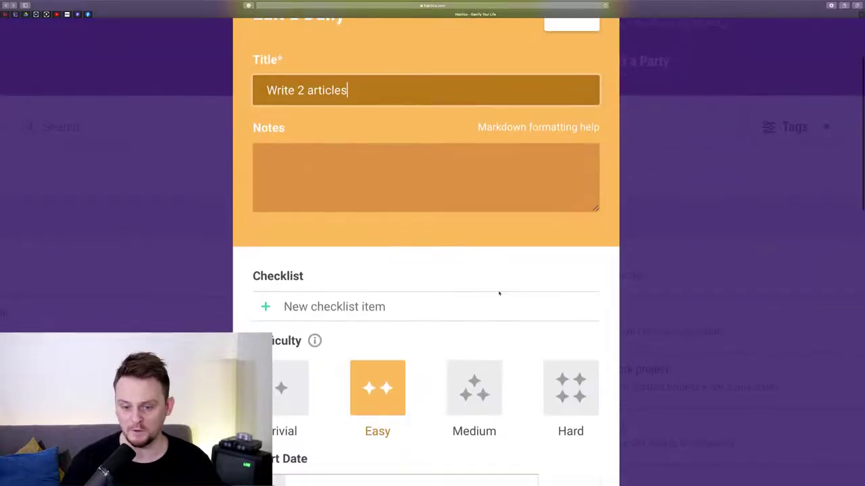
{"action": "scroll", "coordinate": [498, 290], "scroll_direction": "down", "scroll_amount": 3}
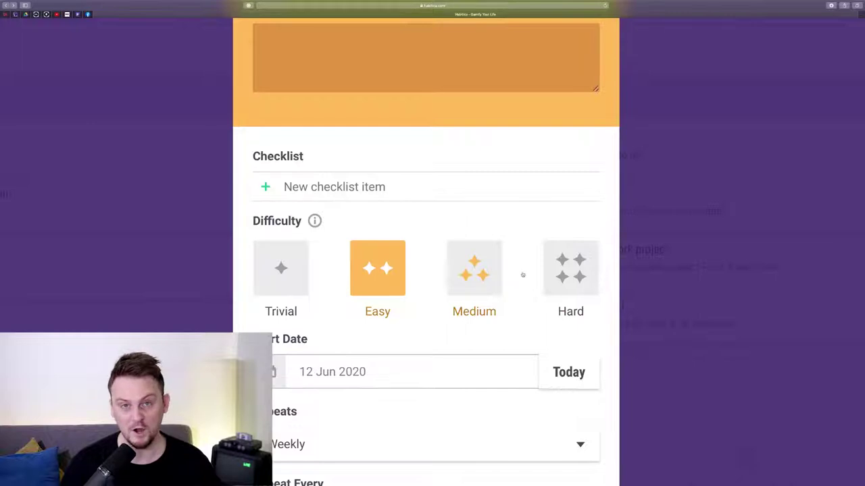
{"action": "left_click", "coordinate": [592, 272]}
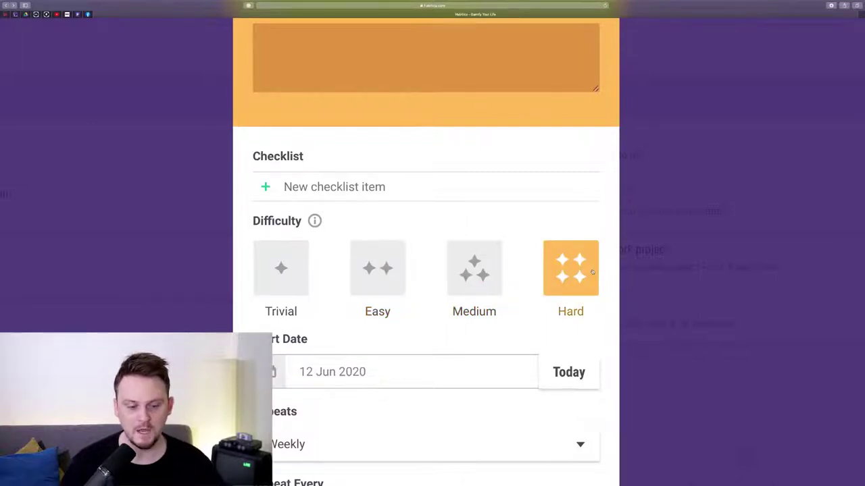
- Limit the weekly repeat days of the daily "Write 2 articles" to Tuesday and Saturday
{"action": "scroll", "coordinate": [592, 272], "scroll_direction": "down", "scroll_amount": 2}
{"action": "scroll", "coordinate": [592, 272], "scroll_direction": "down", "scroll_amount": 4}
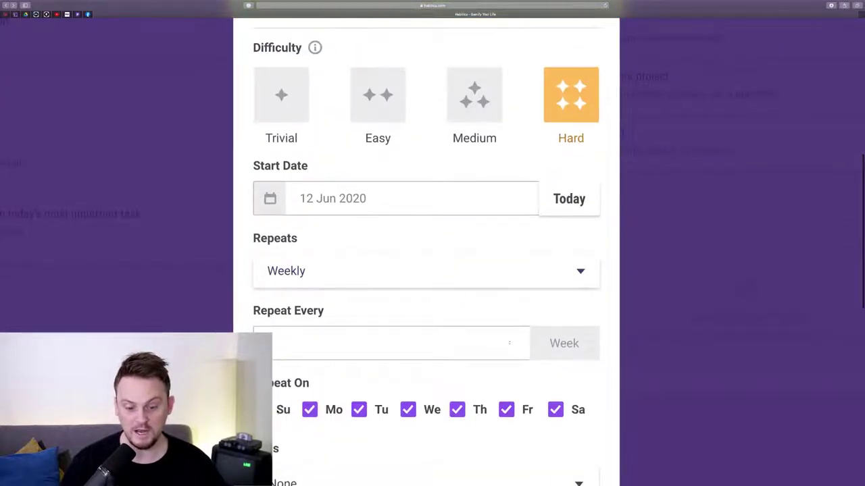
{"action": "left_click", "coordinate": [309, 409]}
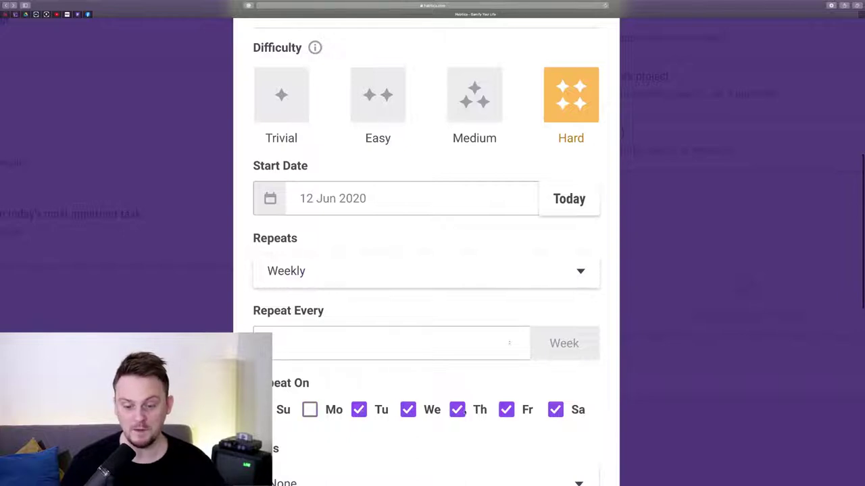
{"action": "left_click", "coordinate": [458, 409]}
{"action": "left_click", "coordinate": [506, 410]}
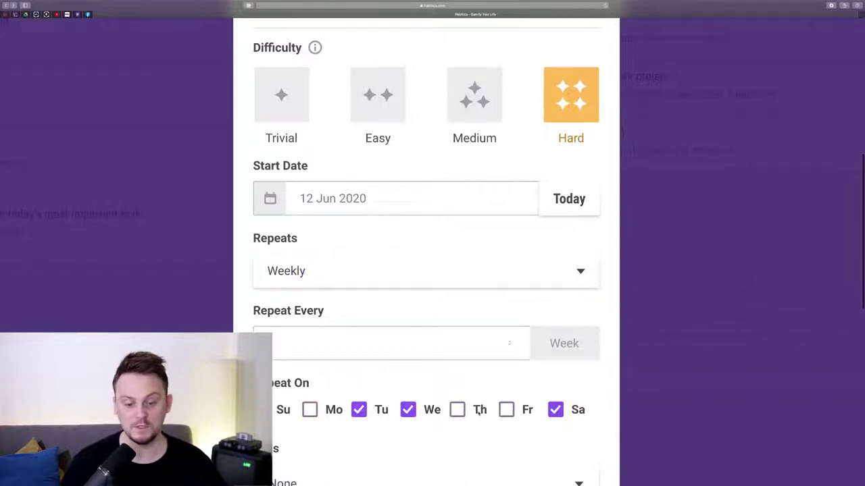
{"action": "left_click", "coordinate": [408, 409]}
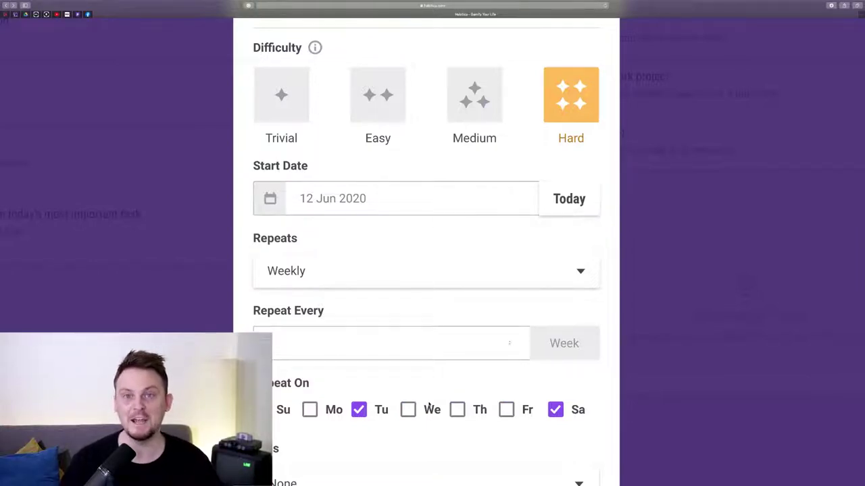
- Check the available repeat intervals, keep the weekly one, and set the daily's difficulty to Easy
{"action": "scroll", "coordinate": [481, 310], "scroll_direction": "up", "scroll_amount": 1}
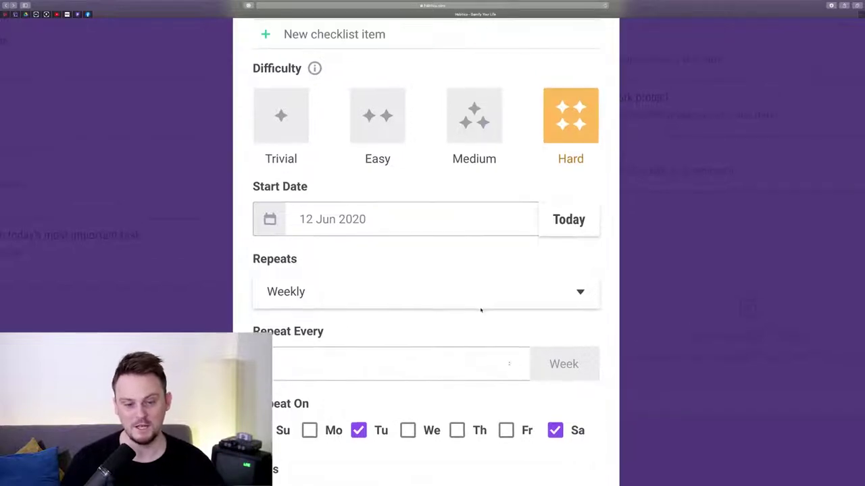
{"action": "left_click", "coordinate": [581, 291]}
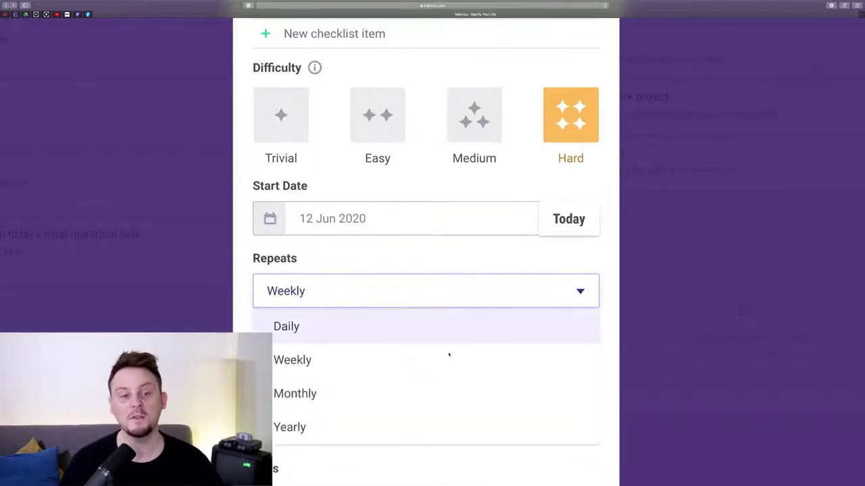
{"action": "left_click", "coordinate": [405, 164]}
{"action": "left_click", "coordinate": [406, 164]}
- Review the daily's tags and advanced settings, and add the checklist item "Article on Science" with a blank item after it
{"action": "scroll", "coordinate": [400, 336], "scroll_direction": "down", "scroll_amount": 3}
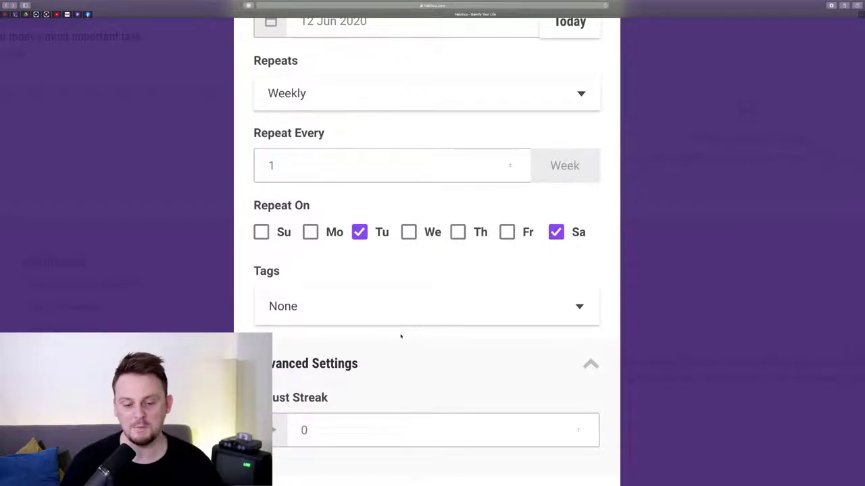
{"action": "scroll", "coordinate": [401, 336], "scroll_direction": "down", "scroll_amount": 2}
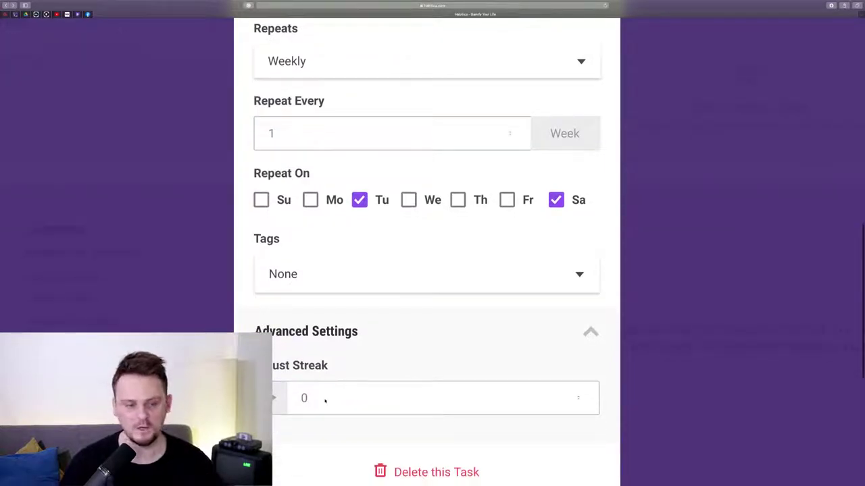
{"action": "scroll", "coordinate": [325, 400], "scroll_direction": "up", "scroll_amount": 8}
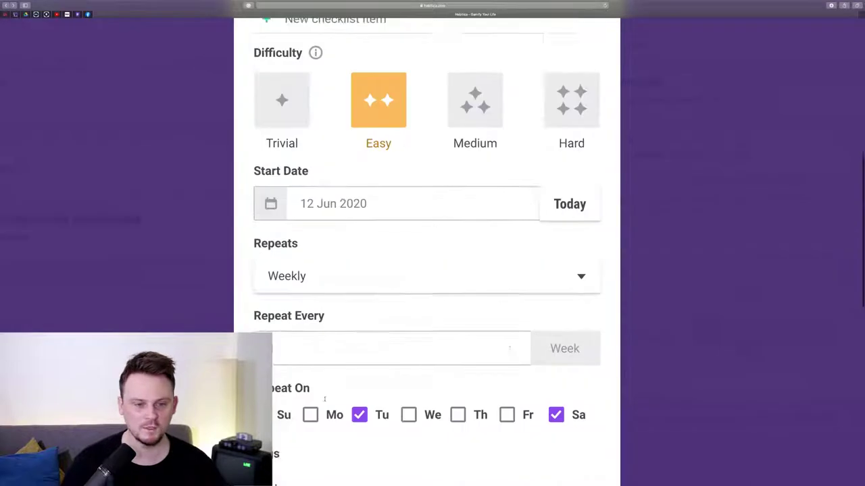
{"action": "scroll", "coordinate": [324, 399], "scroll_direction": "up", "scroll_amount": 1}
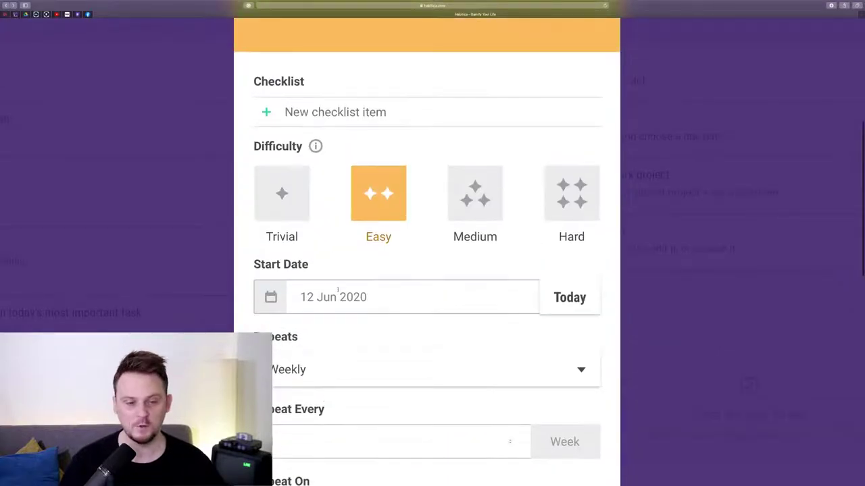
{"action": "scroll", "coordinate": [330, 169], "scroll_direction": "up", "scroll_amount": 1}
{"action": "left_click", "coordinate": [325, 154]}
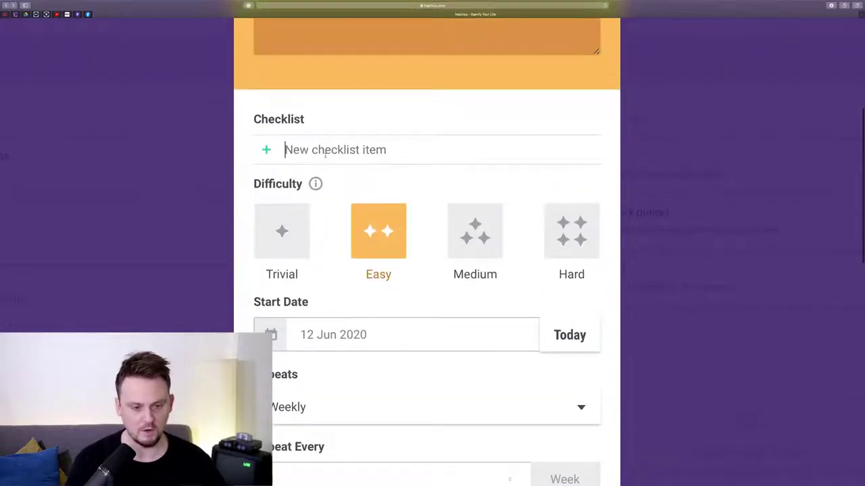
{"action": "type", "text": "Artic"}
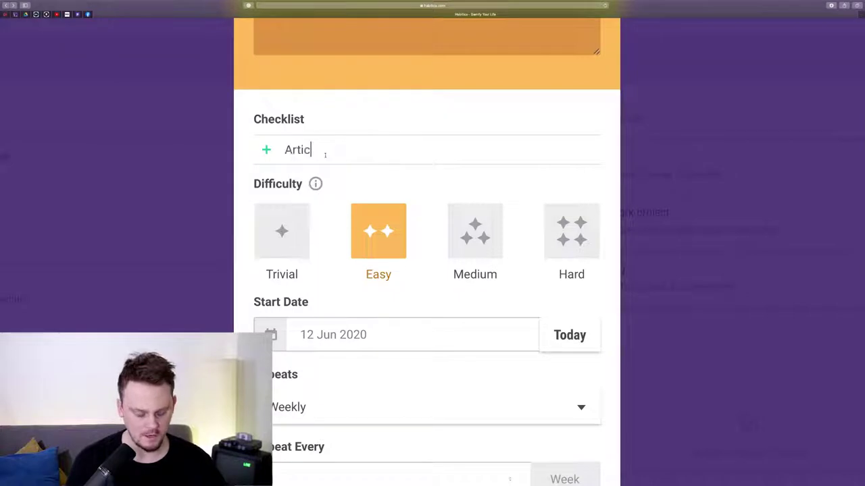
{"action": "type", "text": "le on"}
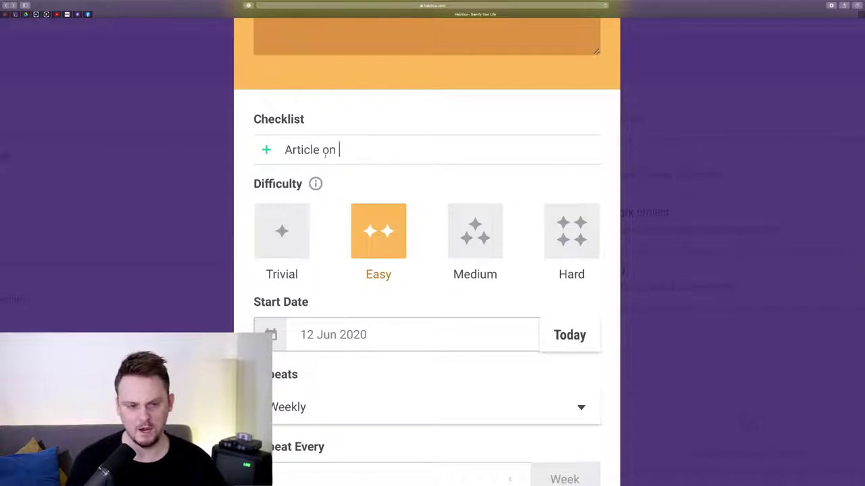
{"action": "type", "text": " Science"}
{"action": "key", "text": "Return"}
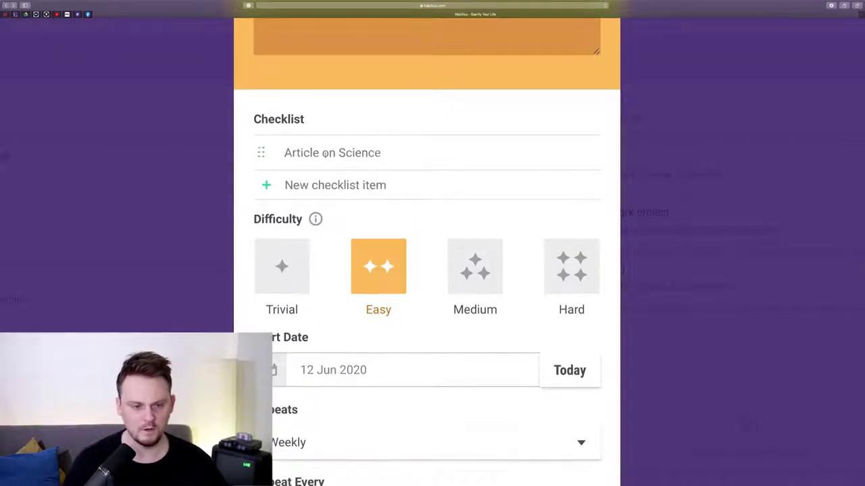
{"action": "key", "text": "Return"}
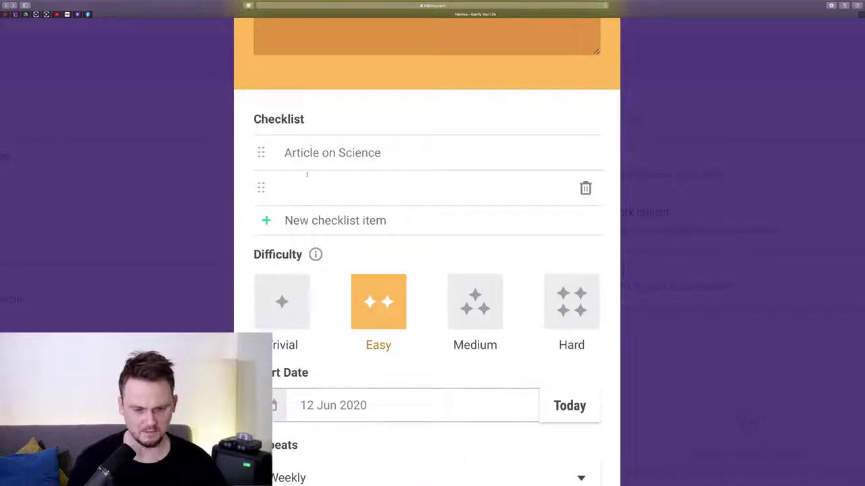
- Fill the blank checklist item of the daily "Write 2 articles" with "Article on Banana" and save the daily
{"action": "left_click", "coordinate": [306, 194]}
{"action": "type", "text": "B"}
{"action": "key", "text": "BackSpace"}
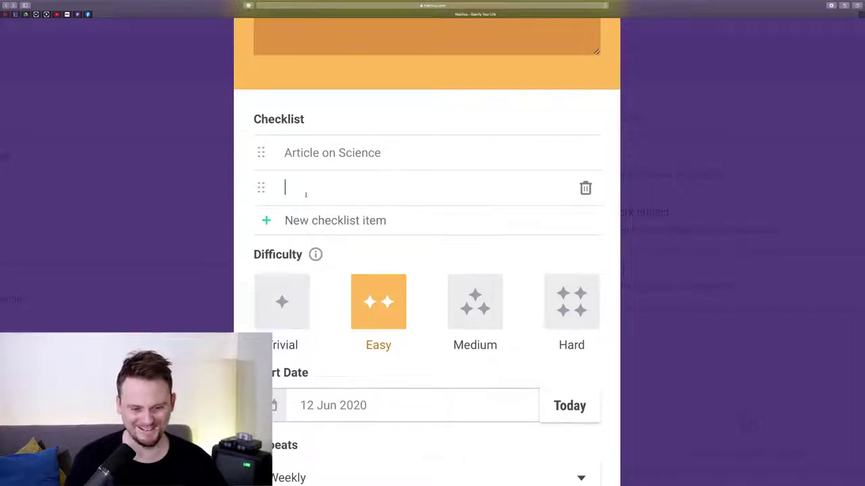
{"action": "type", "text": "Article on B"}
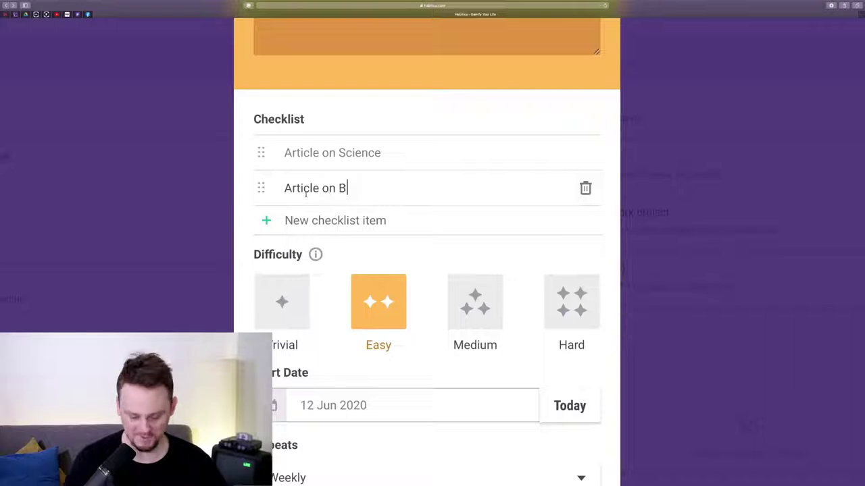
{"action": "type", "text": "anana"}
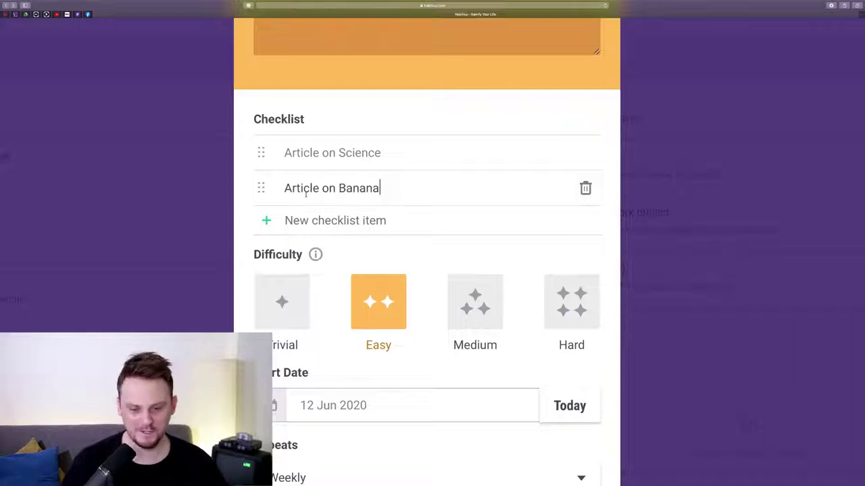
{"action": "scroll", "coordinate": [353, 229], "scroll_direction": "up", "scroll_amount": 1}
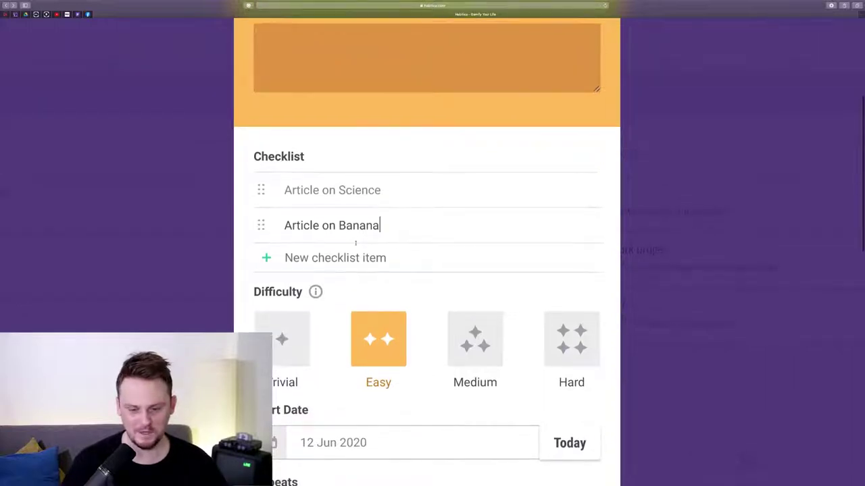
{"action": "key", "text": "Return"}
{"action": "scroll", "coordinate": [355, 244], "scroll_direction": "down", "scroll_amount": 6}
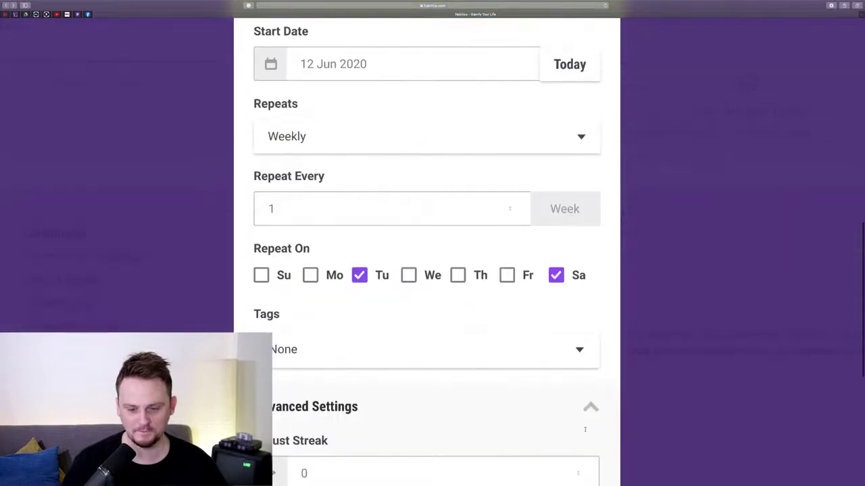
{"action": "scroll", "coordinate": [436, 392], "scroll_direction": "down", "scroll_amount": 5}
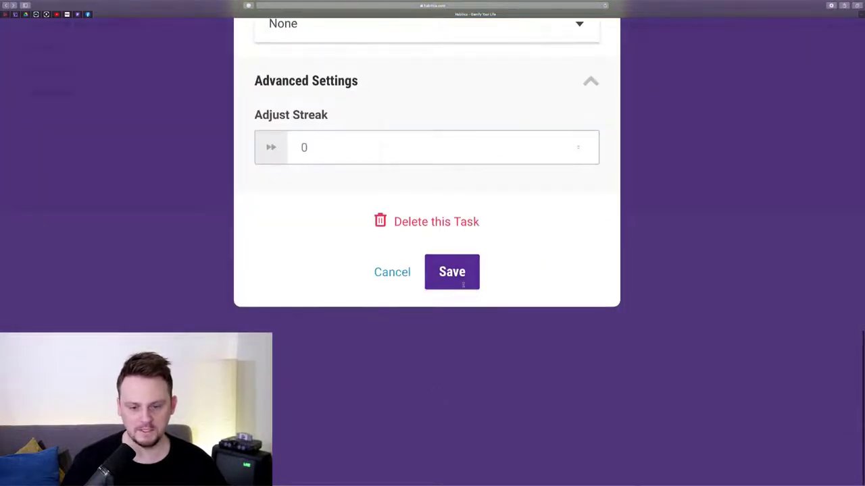
{"action": "left_click", "coordinate": [463, 285]}
- Check off "Article on Banana" and "Article on Science" in the daily "Write 2 articles" and mark the whole daily as complete
{"action": "scroll", "coordinate": [457, 311], "scroll_direction": "right", "scroll_amount": 3}
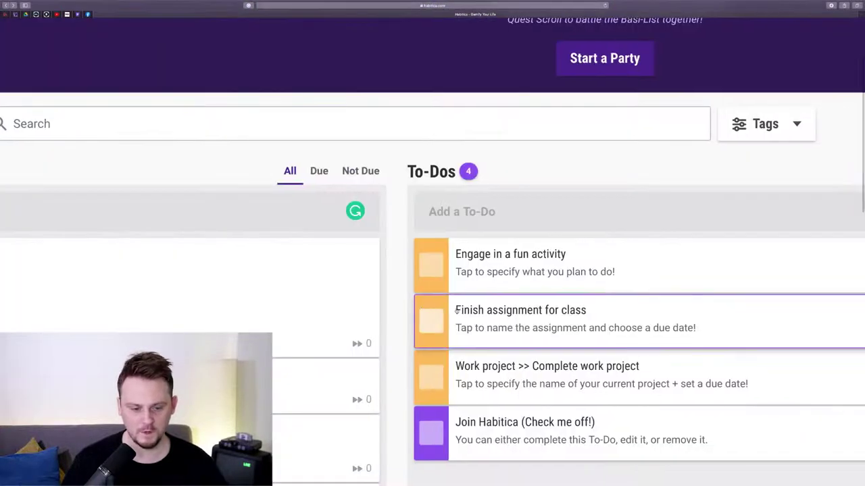
{"action": "scroll", "coordinate": [456, 311], "scroll_direction": "right", "scroll_amount": 5}
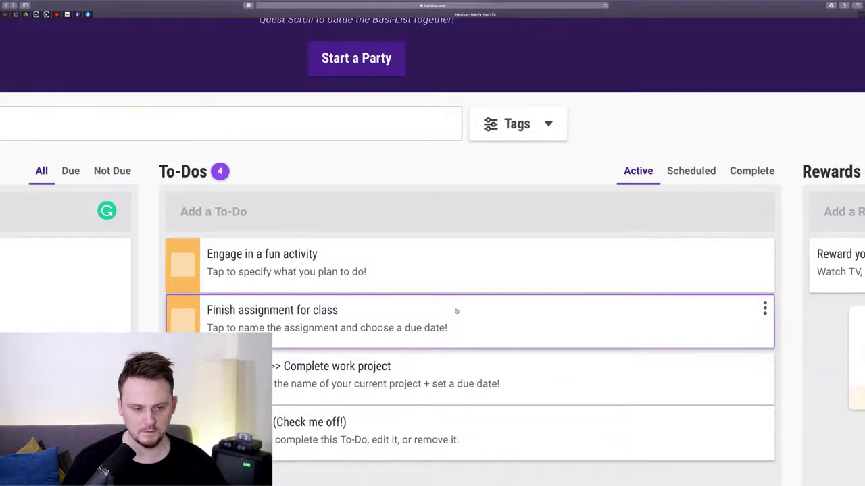
{"action": "scroll", "coordinate": [456, 311], "scroll_direction": "down", "scroll_amount": 1}
{"action": "scroll", "coordinate": [457, 311], "scroll_direction": "left", "scroll_amount": 10}
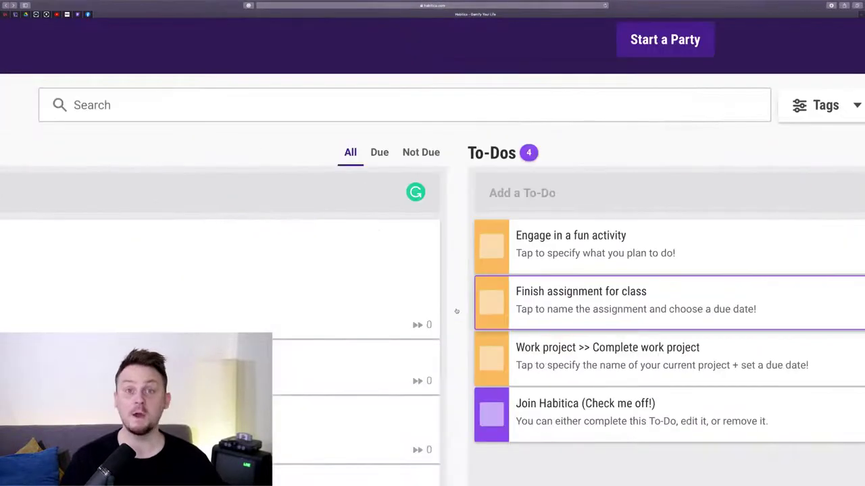
{"action": "scroll", "coordinate": [457, 311], "scroll_direction": "left", "scroll_amount": 1}
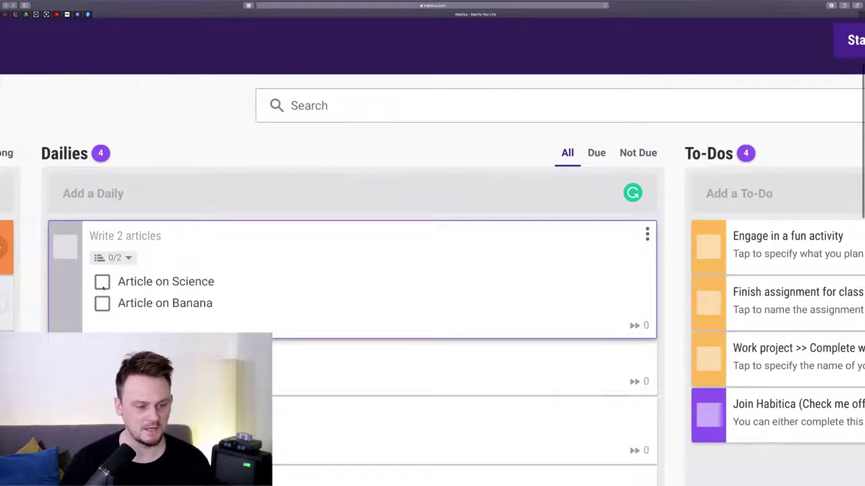
{"action": "left_click", "coordinate": [102, 303]}
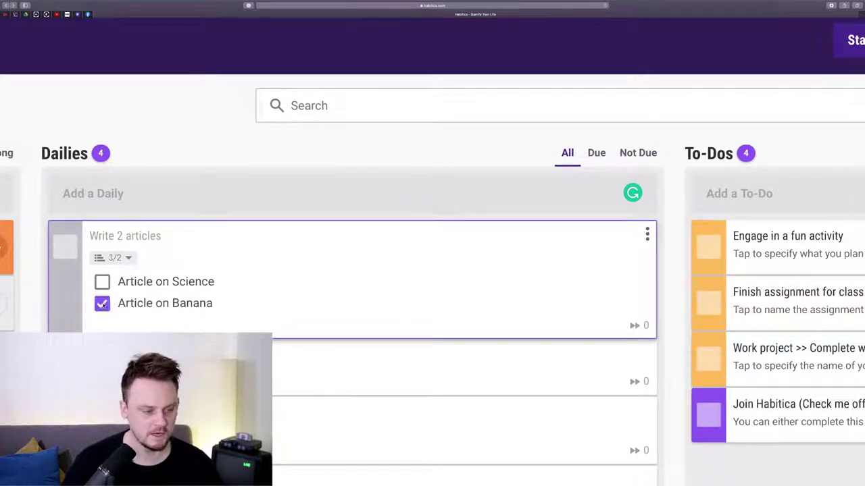
{"action": "left_click", "coordinate": [102, 281]}
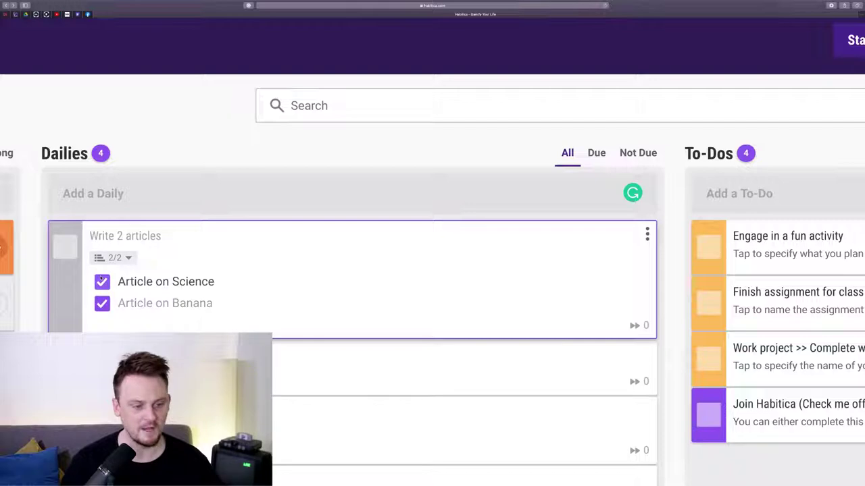
{"action": "left_click", "coordinate": [65, 246]}
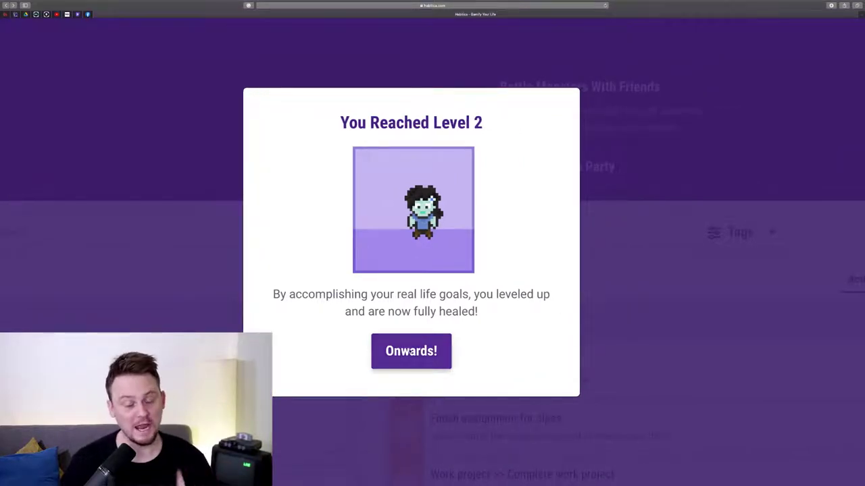
{"action": "left_click", "coordinate": [410, 351]}
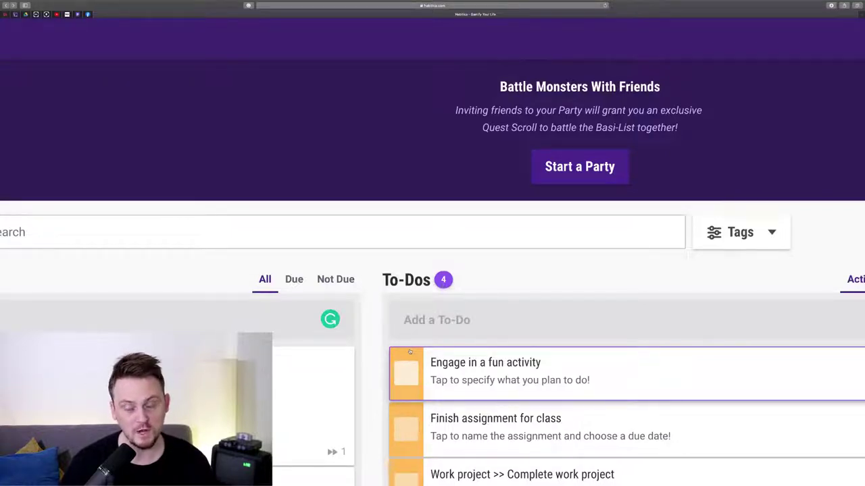
- Look through the remaining dailies and the active to-dos
{"action": "scroll", "coordinate": [409, 351], "scroll_direction": "down", "scroll_amount": 4}
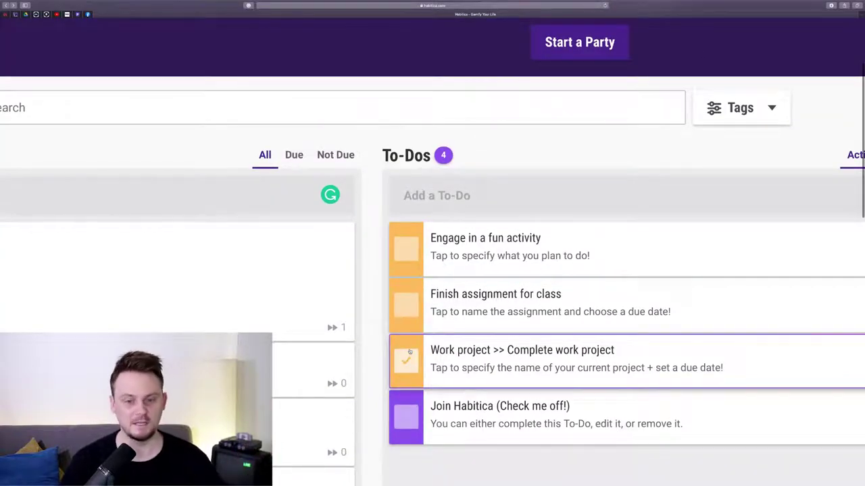
{"action": "scroll", "coordinate": [410, 351], "scroll_direction": "down", "scroll_amount": 3}
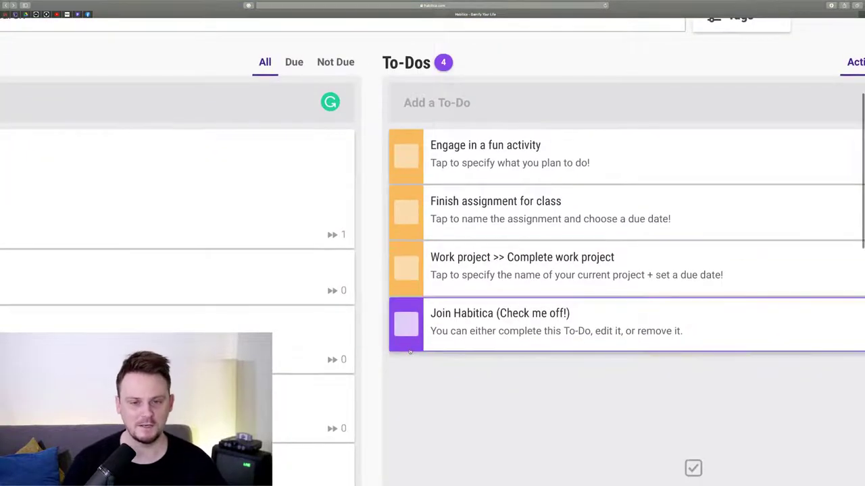
{"action": "scroll", "coordinate": [409, 352], "scroll_direction": "left", "scroll_amount": 10}
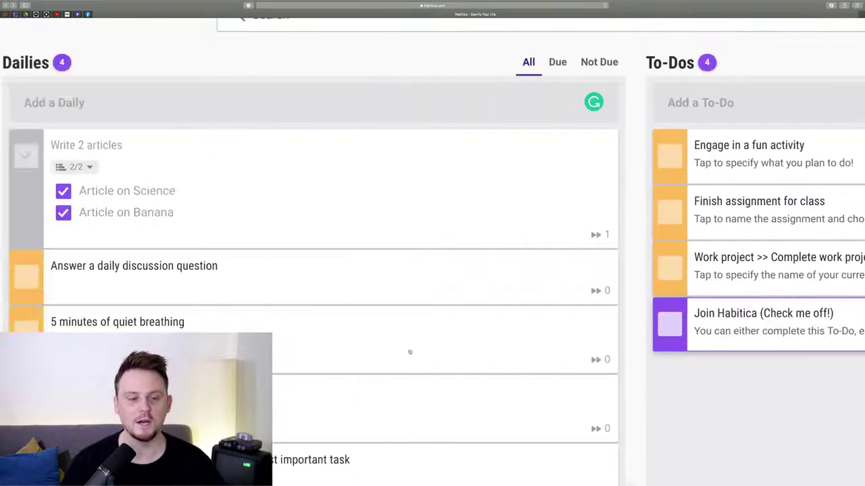
{"action": "scroll", "coordinate": [410, 352], "scroll_direction": "down", "scroll_amount": 4}
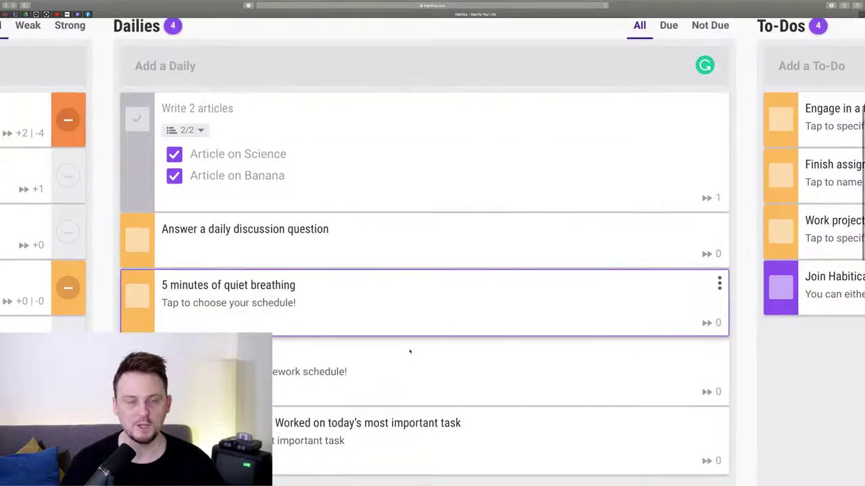
{"action": "scroll", "coordinate": [409, 351], "scroll_direction": "down", "scroll_amount": 3}
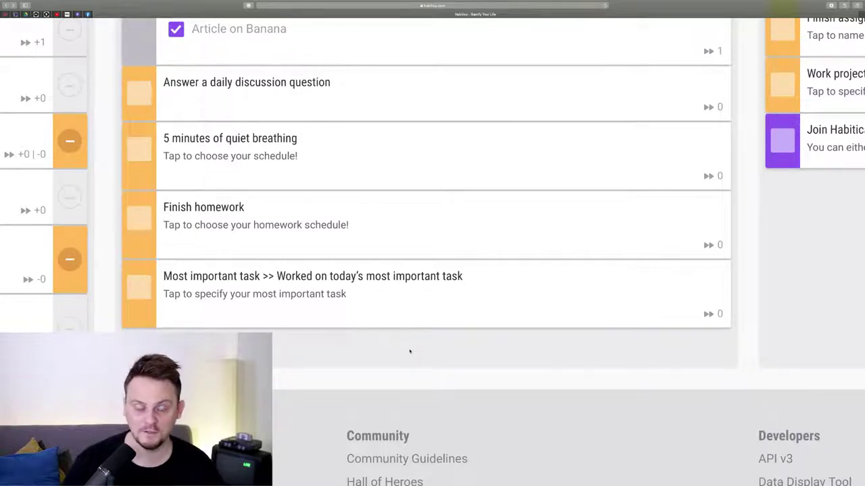
{"action": "scroll", "coordinate": [410, 351], "scroll_direction": "up", "scroll_amount": 1}
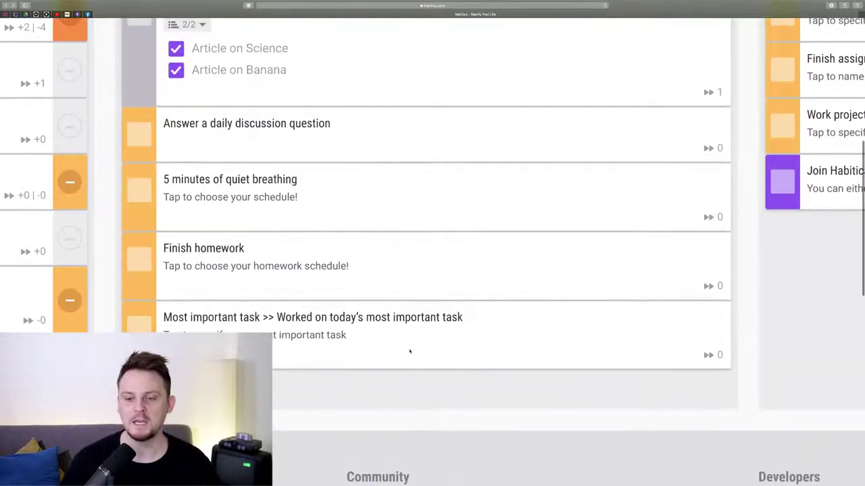
{"action": "scroll", "coordinate": [409, 351], "scroll_direction": "right", "scroll_amount": 5}
{"action": "scroll", "coordinate": [410, 351], "scroll_direction": "right", "scroll_amount": 6}
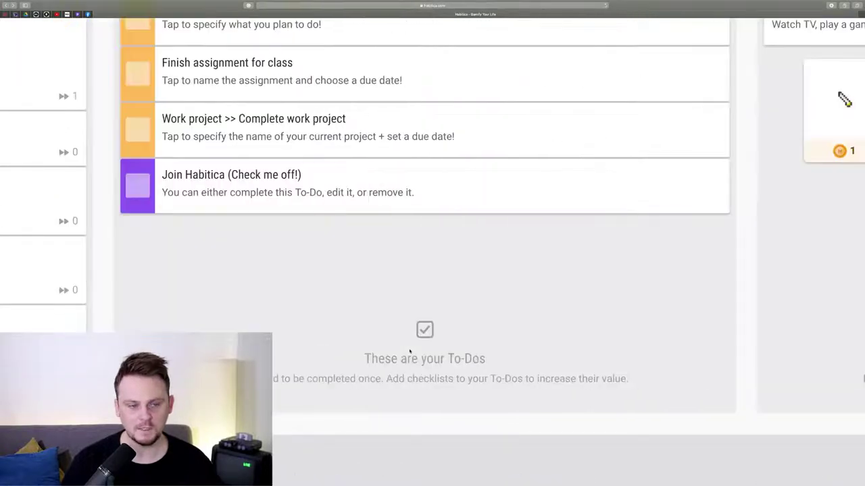
{"action": "scroll", "coordinate": [409, 351], "scroll_direction": "right", "scroll_amount": 1}
{"action": "scroll", "coordinate": [410, 351], "scroll_direction": "left", "scroll_amount": 1}
{"action": "scroll", "coordinate": [409, 351], "scroll_direction": "up", "scroll_amount": 4}
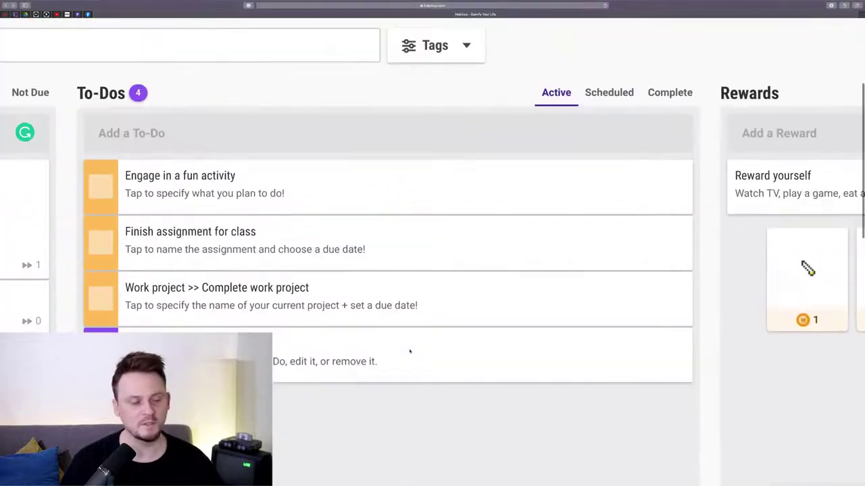
{"action": "scroll", "coordinate": [410, 351], "scroll_direction": "up", "scroll_amount": 2}
{"action": "scroll", "coordinate": [409, 351], "scroll_direction": "down", "scroll_amount": 2}
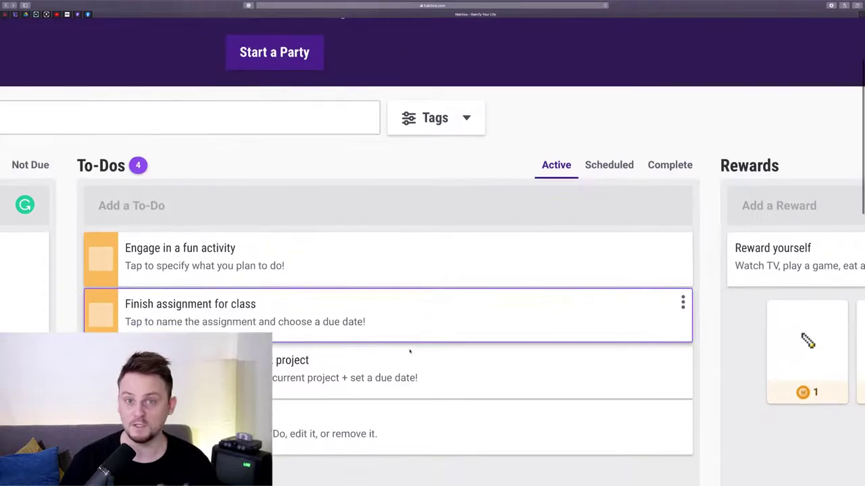
{"action": "scroll", "coordinate": [410, 351], "scroll_direction": "down", "scroll_amount": 1}
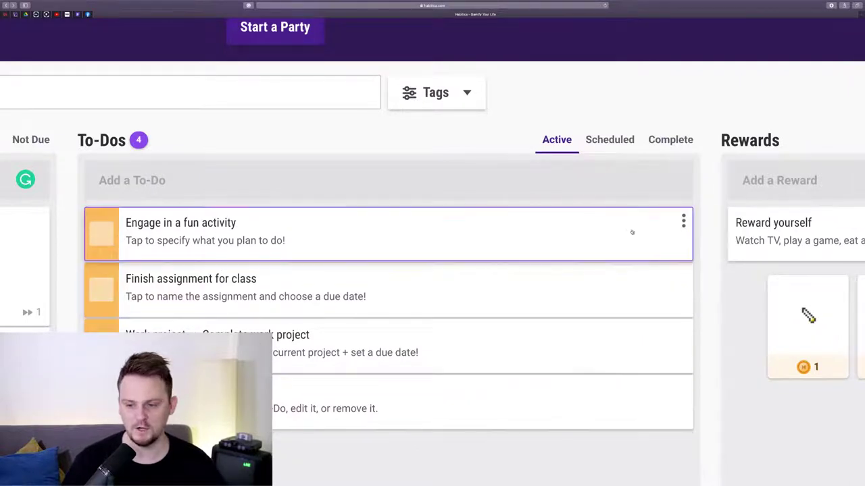
- Open the to-do "Engage in a fun activity" for editing and add the checklist items "Pizza" and "Bananas"
{"action": "left_click", "coordinate": [681, 222]}
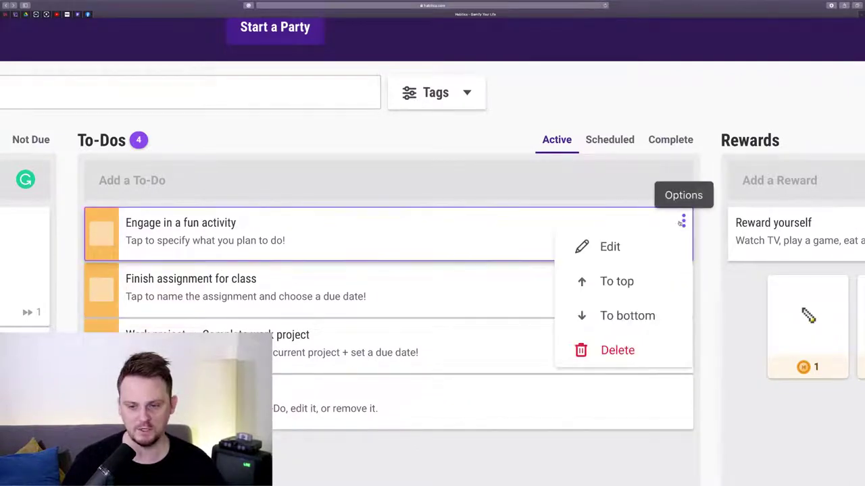
{"action": "left_click", "coordinate": [622, 243]}
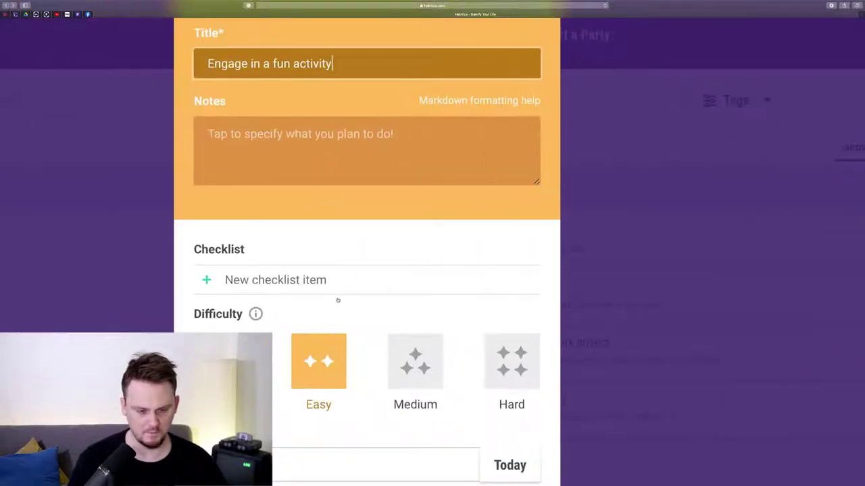
{"action": "left_click", "coordinate": [329, 282]}
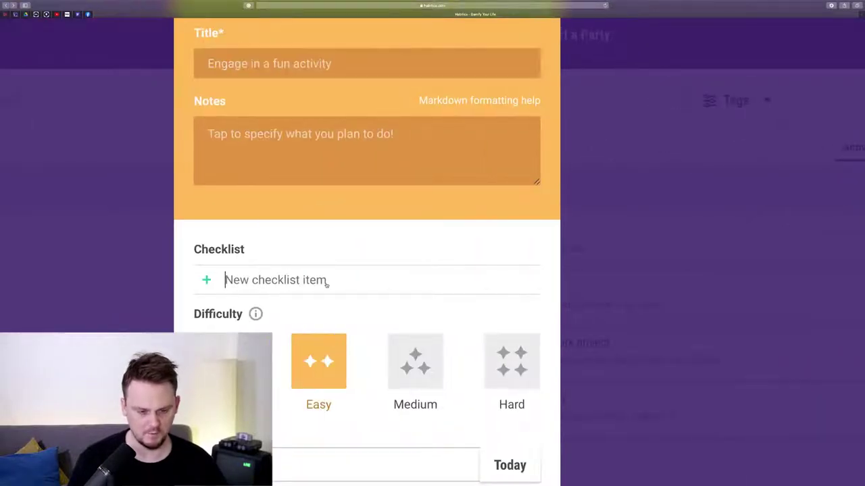
{"action": "type", "text": "izza"}
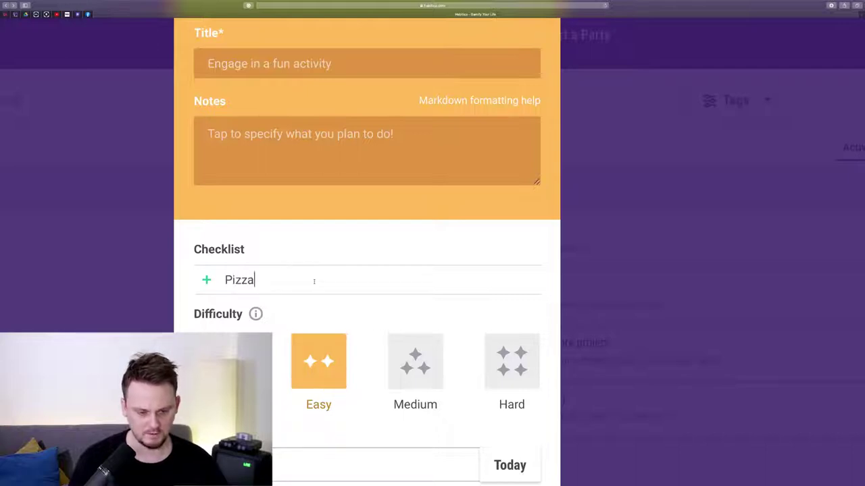
{"action": "key", "text": "Return"}
{"action": "type", "text": "Bananas"}
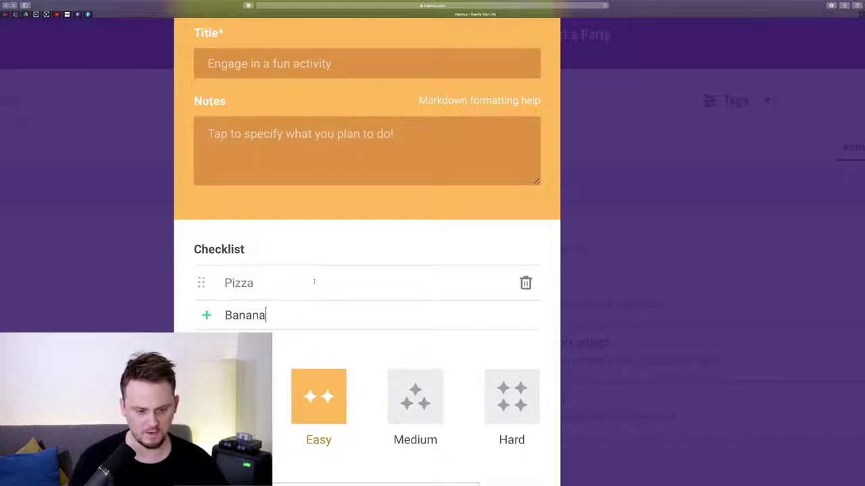
{"action": "key", "text": "Return"}
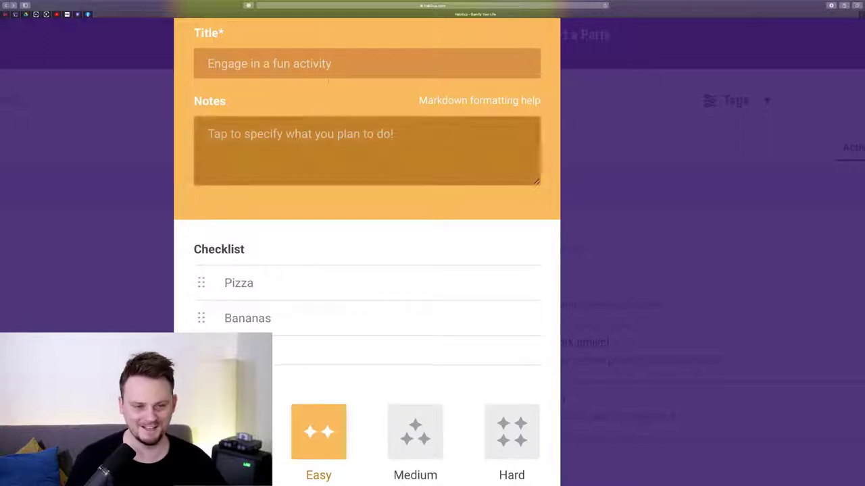
- Retitle the to-do "Engage in a fun activity" as "Thinking of Food" and save it
{"action": "left_click", "coordinate": [283, 62]}
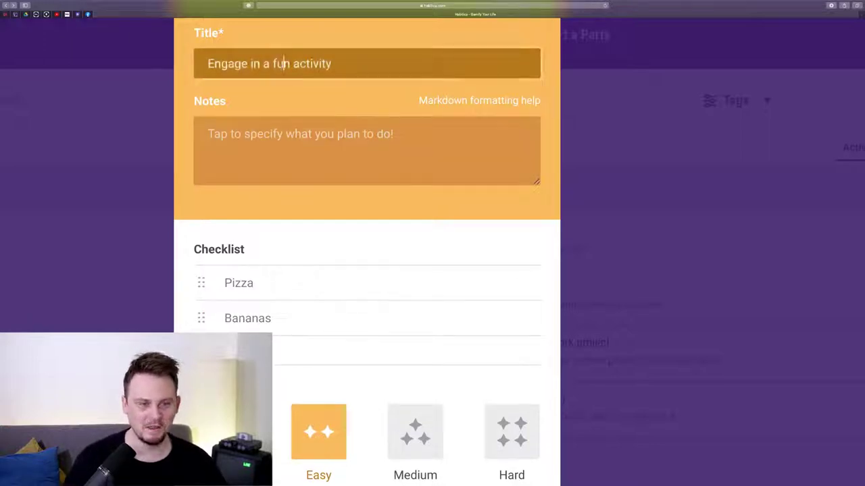
{"action": "key", "text": "super+a"}
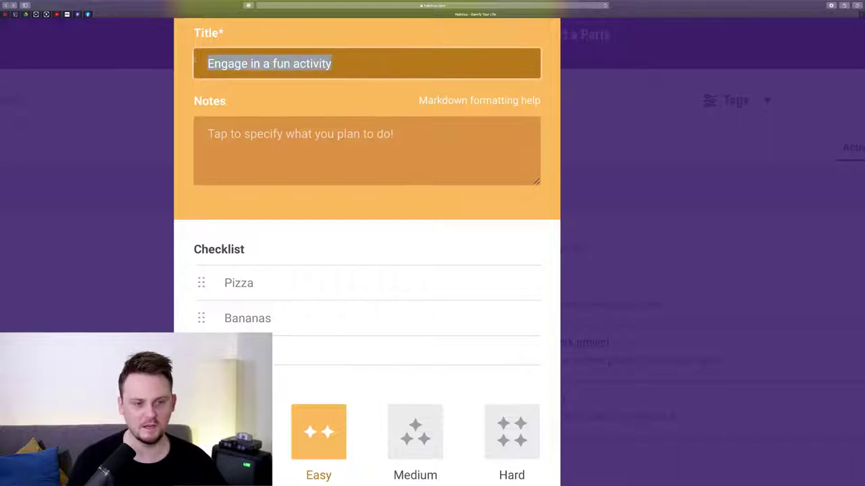
{"action": "type", "text": "Thinking of "}
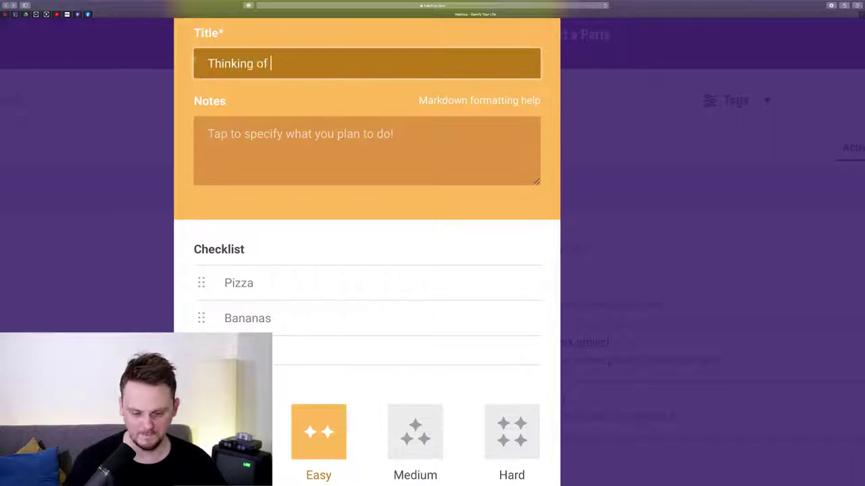
{"action": "type", "text": "Food"}
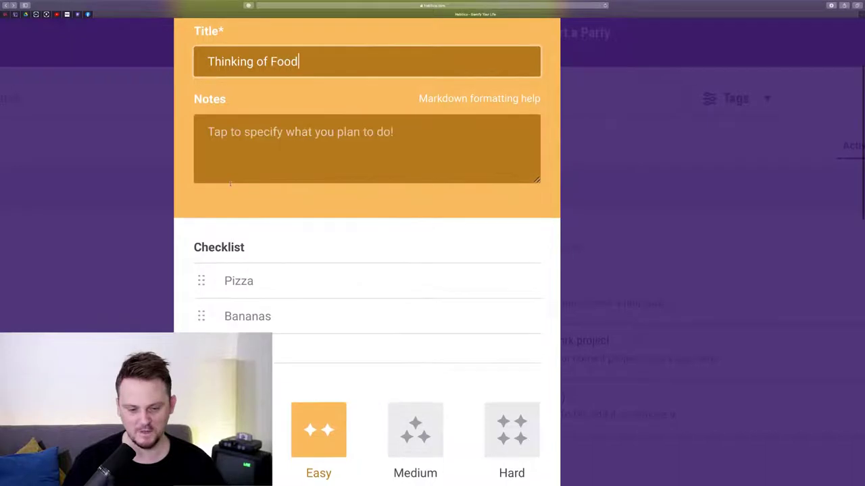
{"action": "scroll", "coordinate": [229, 183], "scroll_direction": "down", "scroll_amount": 10}
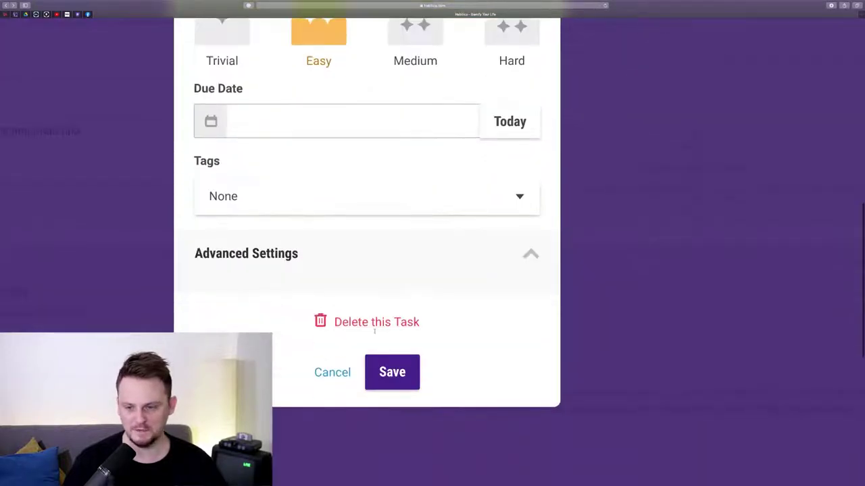
{"action": "scroll", "coordinate": [375, 331], "scroll_direction": "up", "scroll_amount": 3}
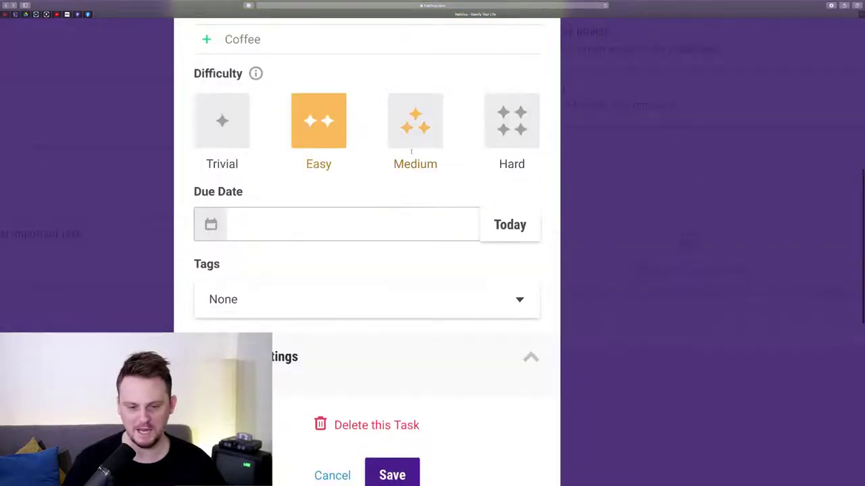
{"action": "scroll", "coordinate": [411, 142], "scroll_direction": "down", "scroll_amount": 5}
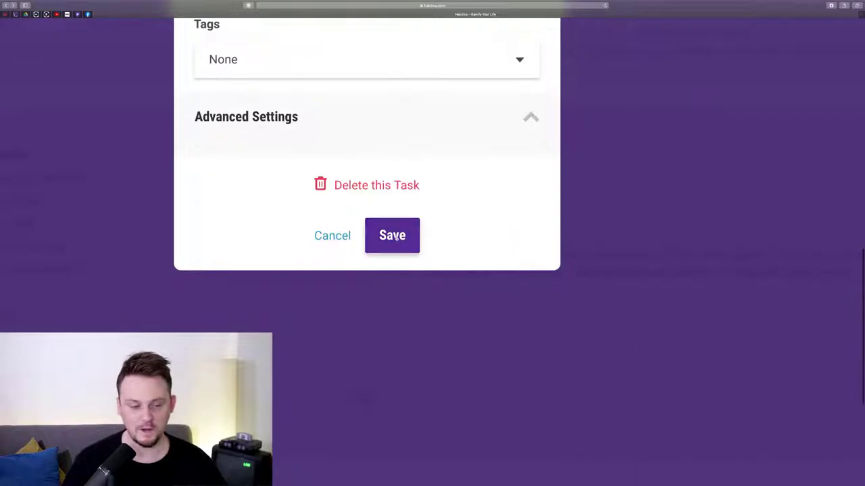
{"action": "left_click", "coordinate": [397, 239]}
{"action": "scroll", "coordinate": [396, 239], "scroll_direction": "up", "scroll_amount": 10}
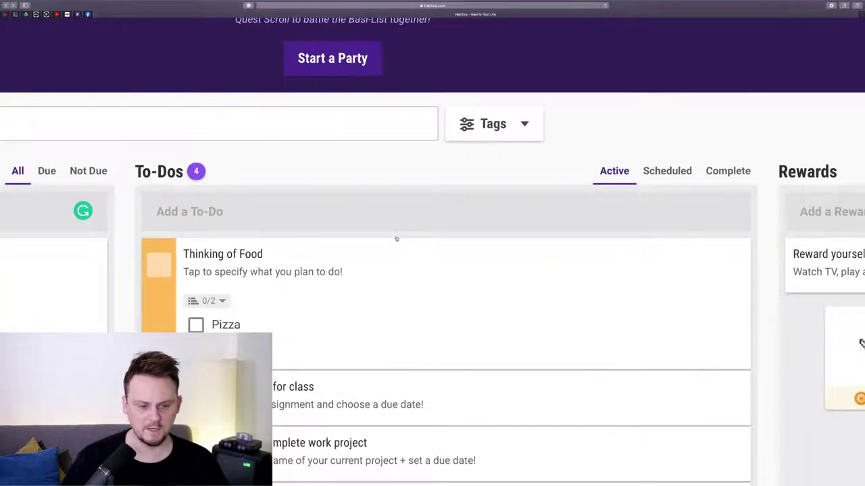
- Collapse and re-expand the checklist of the to-do "Thinking of Food"
{"action": "scroll", "coordinate": [397, 239], "scroll_direction": "down", "scroll_amount": 1}
{"action": "left_click", "coordinate": [221, 263]}
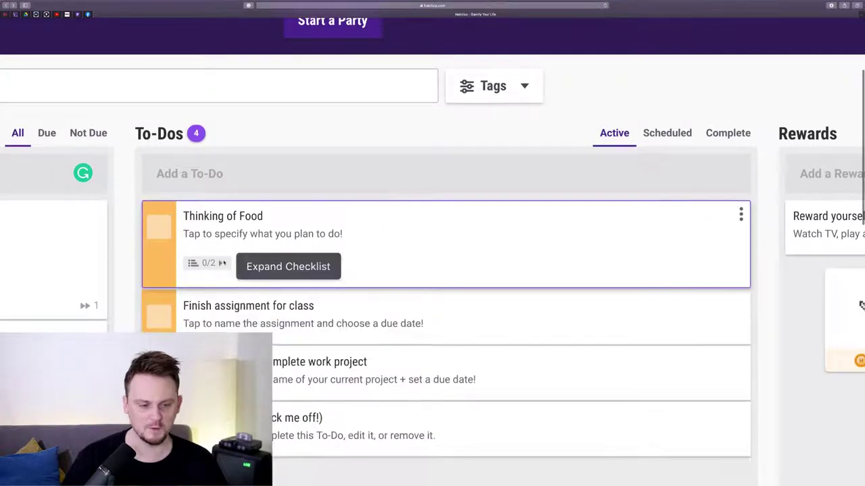
{"action": "left_click", "coordinate": [222, 264]}
{"action": "left_click", "coordinate": [223, 263]}
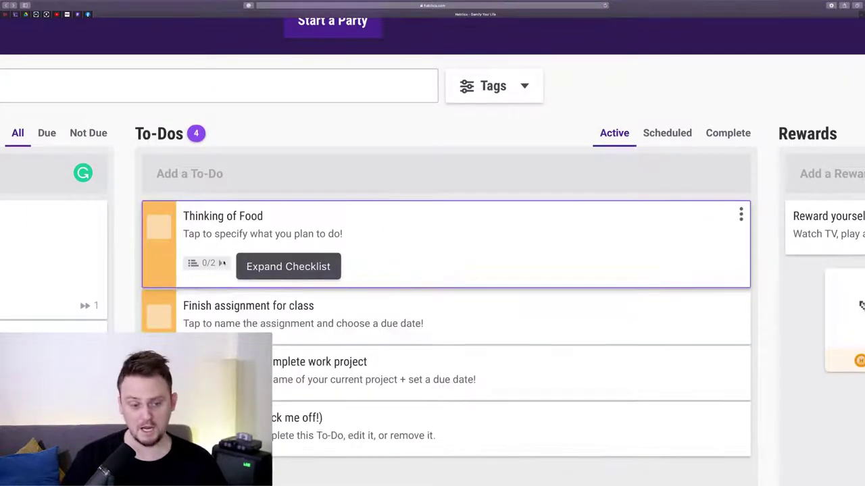
{"action": "left_click", "coordinate": [222, 264]}
{"action": "scroll", "coordinate": [220, 270], "scroll_direction": "down", "scroll_amount": 1}
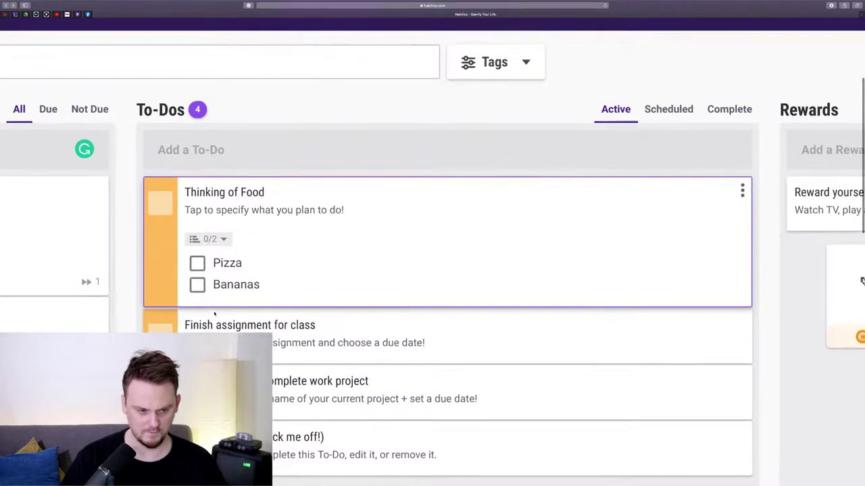
- Check off "Pizza" and "Bananas" in the to-do "Thinking of Food" and mark the whole to-do as complete
{"action": "left_click", "coordinate": [196, 264]}
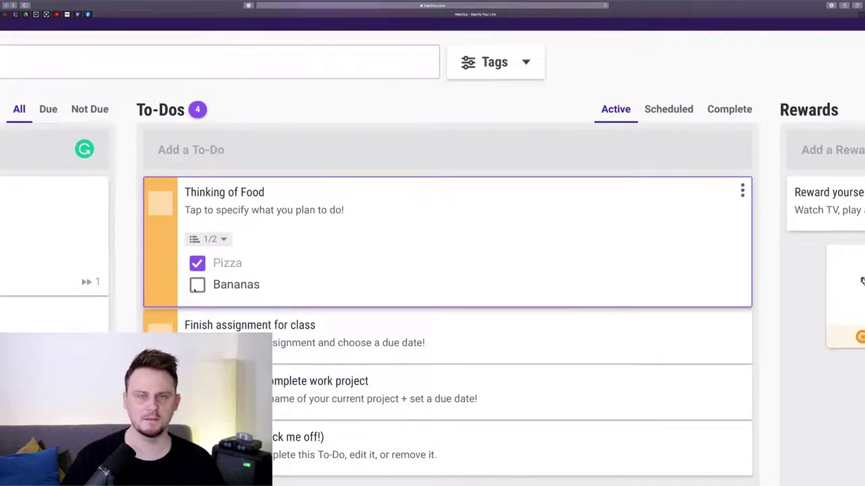
{"action": "left_click", "coordinate": [196, 285]}
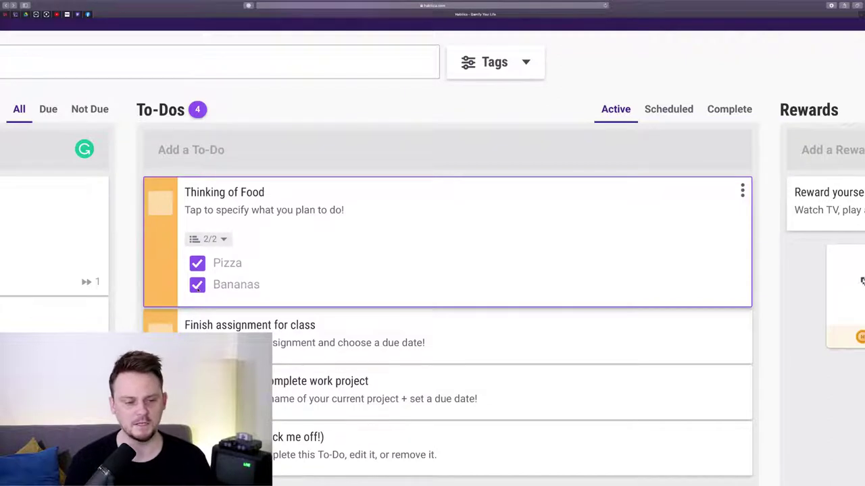
{"action": "left_click", "coordinate": [158, 208]}
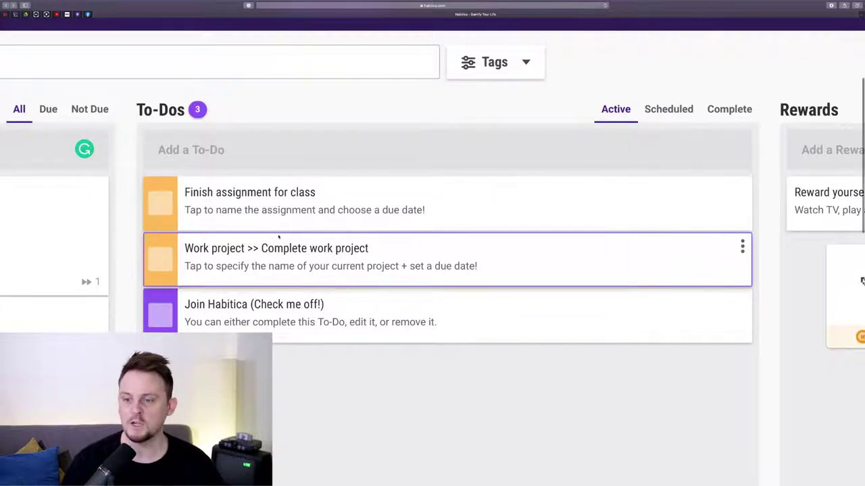
- Look through the rewards and examine the details of the purchasable gear
{"action": "scroll", "coordinate": [279, 237], "scroll_direction": "right", "scroll_amount": 6}
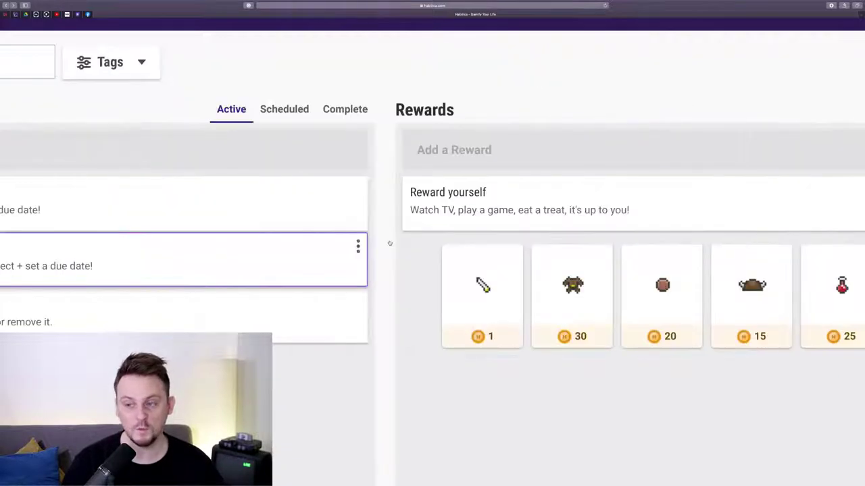
{"action": "scroll", "coordinate": [610, 243], "scroll_direction": "right", "scroll_amount": 1}
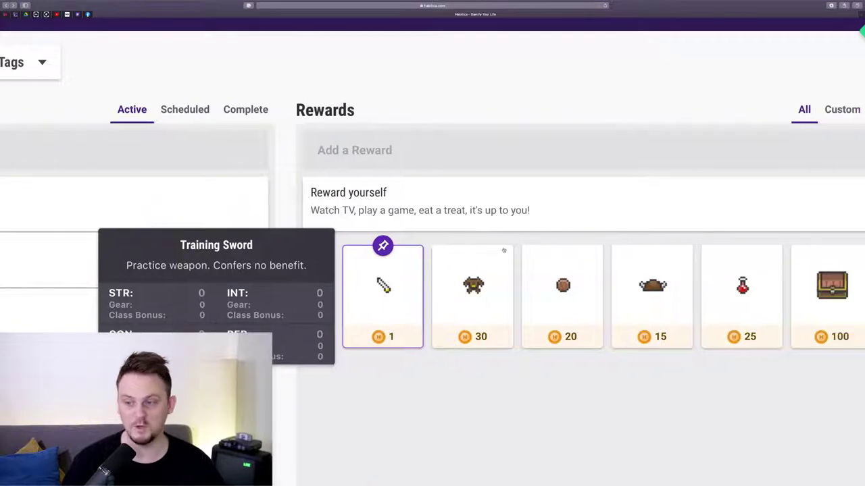
{"action": "scroll", "coordinate": [599, 301], "scroll_direction": "right", "scroll_amount": 2}
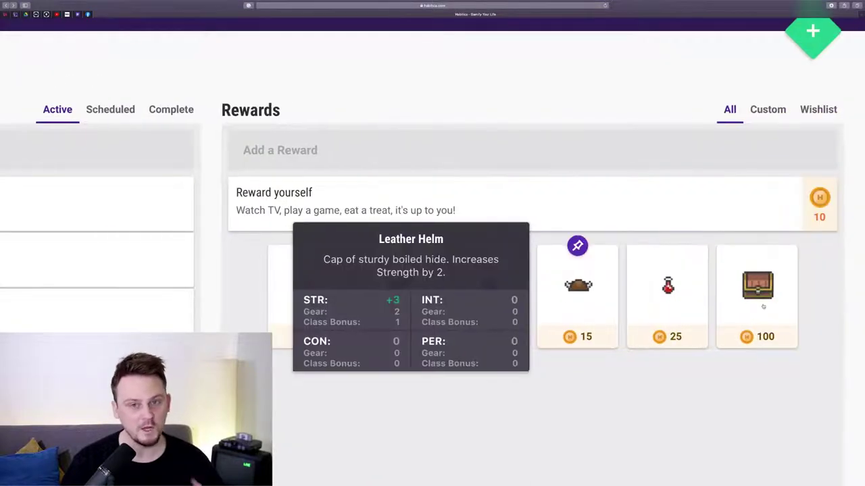
{"action": "scroll", "coordinate": [516, 331], "scroll_direction": "left", "scroll_amount": 3}
{"action": "scroll", "coordinate": [516, 332], "scroll_direction": "left", "scroll_amount": 2}
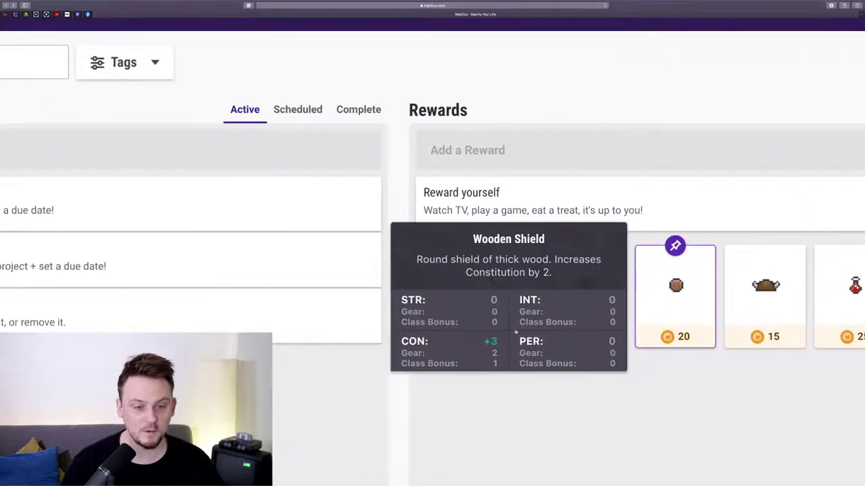
{"action": "scroll", "coordinate": [515, 333], "scroll_direction": "left", "scroll_amount": 5}
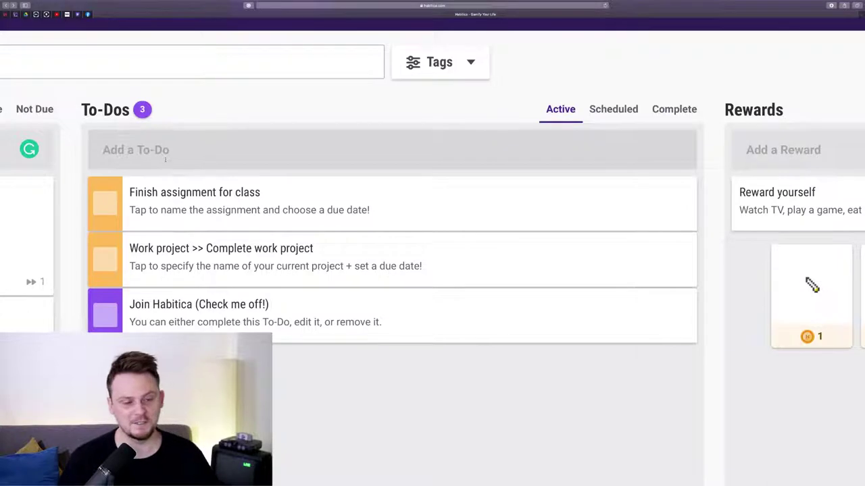
- Add the to-do "Watch Lesson 6 of Luke's English Brain Course" and mark it as complete
{"action": "left_click", "coordinate": [165, 159]}
{"action": "scroll", "coordinate": [165, 160], "scroll_direction": "left", "scroll_amount": 1}
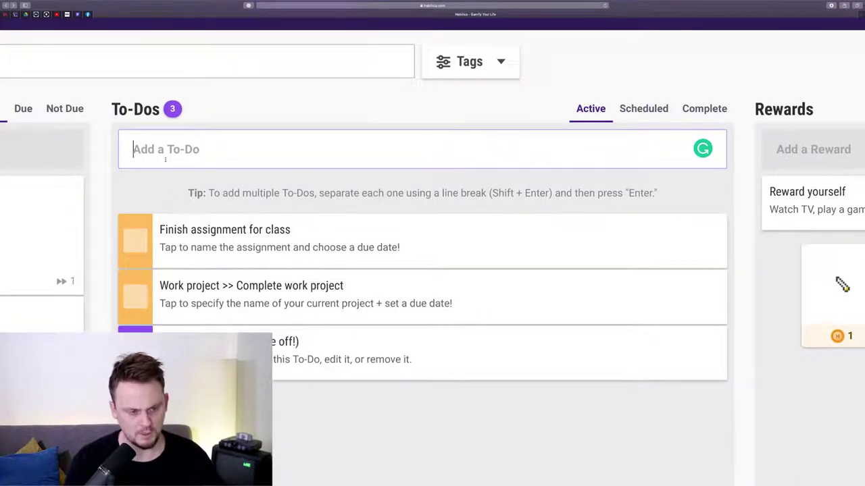
{"action": "type", "text": "Watc"}
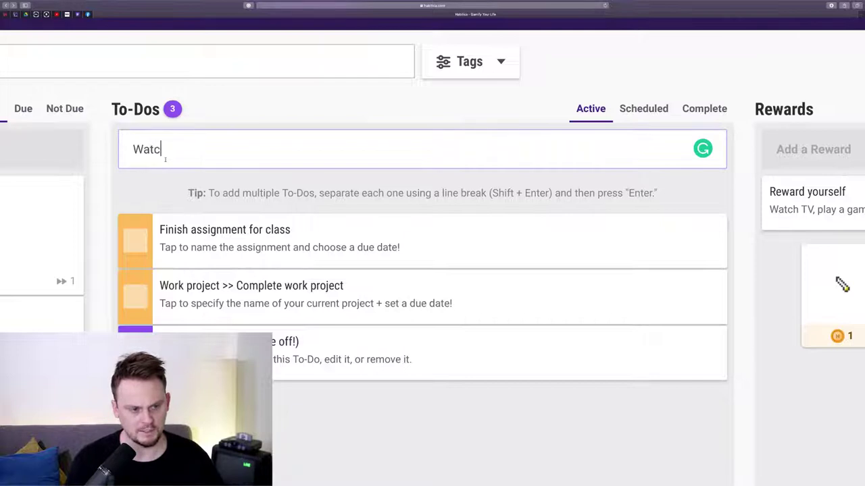
{"action": "type", "text": "h Less"}
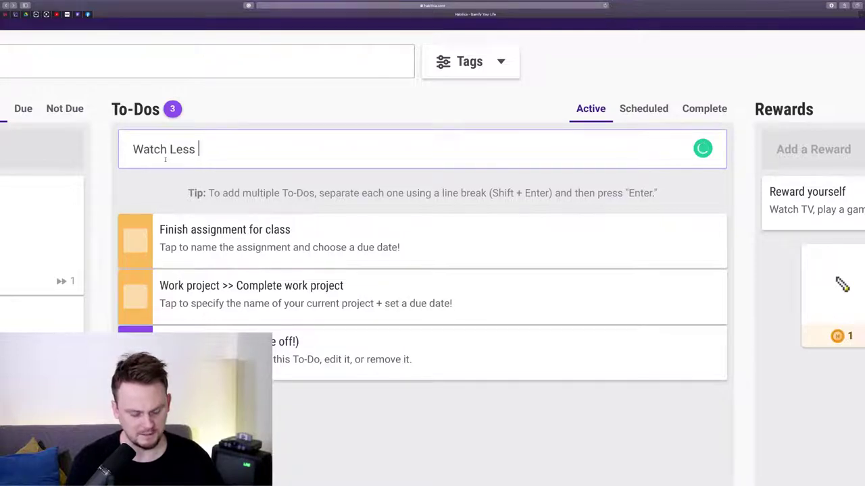
{"action": "type", "text": "on 6 Of"}
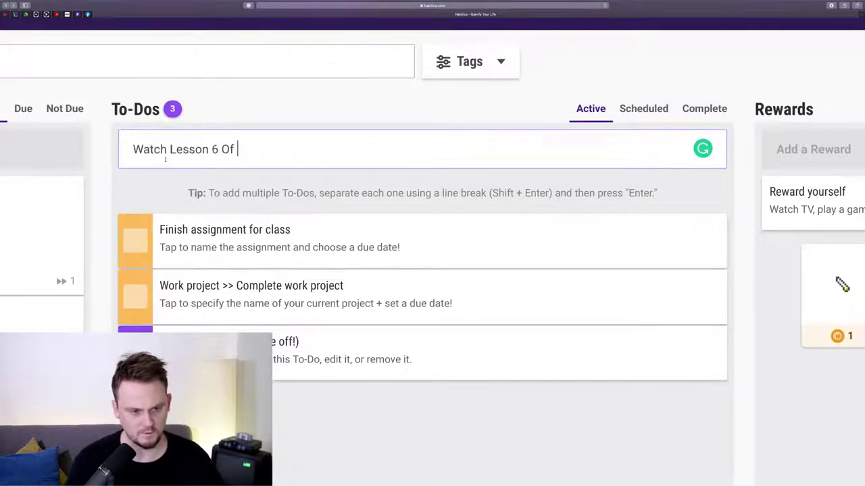
{"action": "key", "text": "BackSpace"}
{"action": "key", "text": "BackSpace"}
{"action": "key", "text": "BackSpace"}
{"action": "type", "text": "of"}
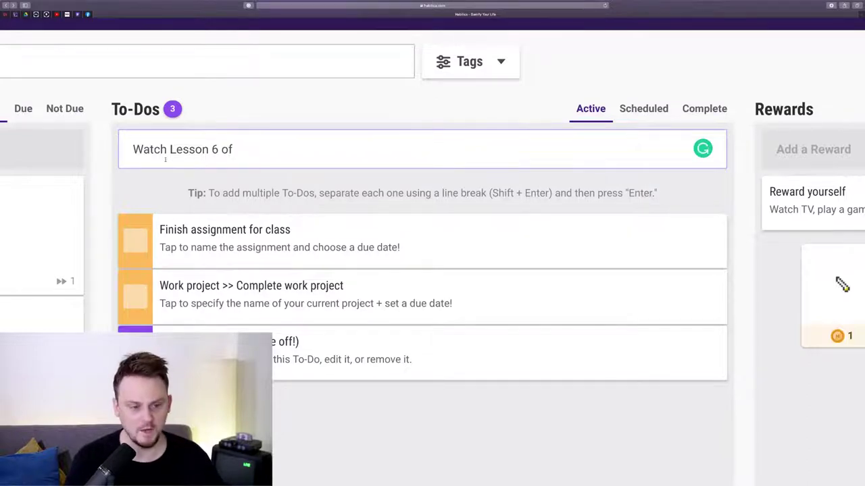
{"action": "type", "text": " Lu"}
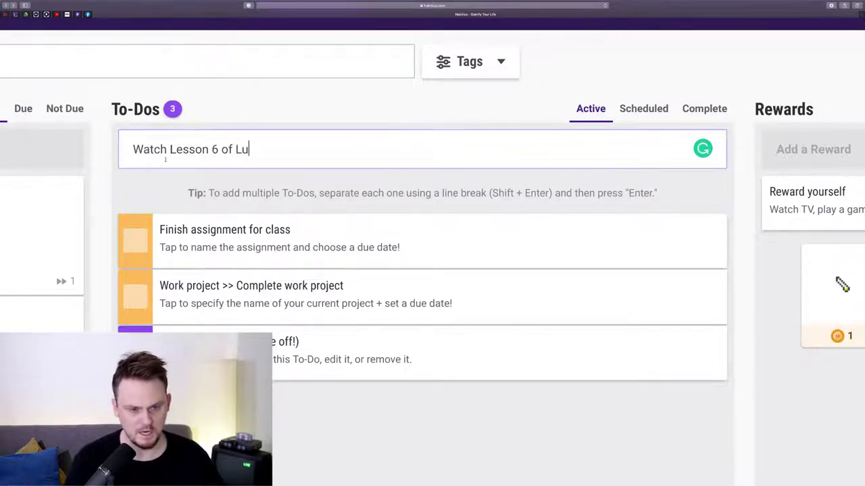
{"action": "type", "text": "ke's English Brain Course"}
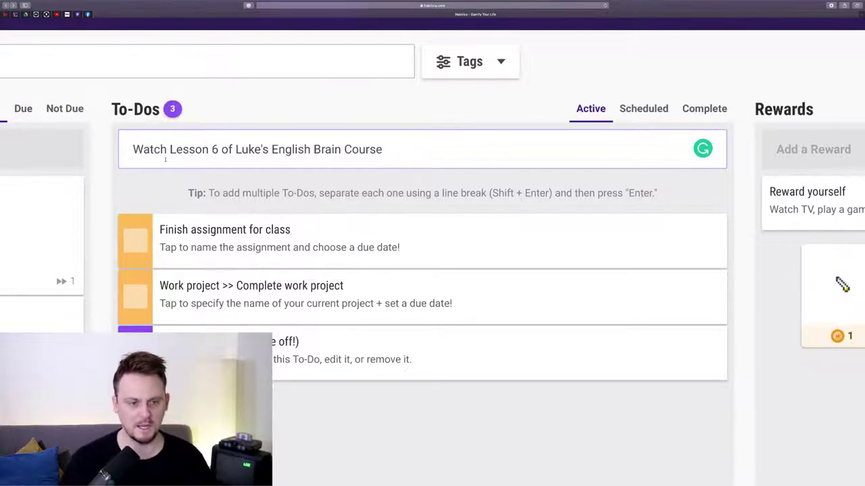
{"action": "key", "text": "Return"}
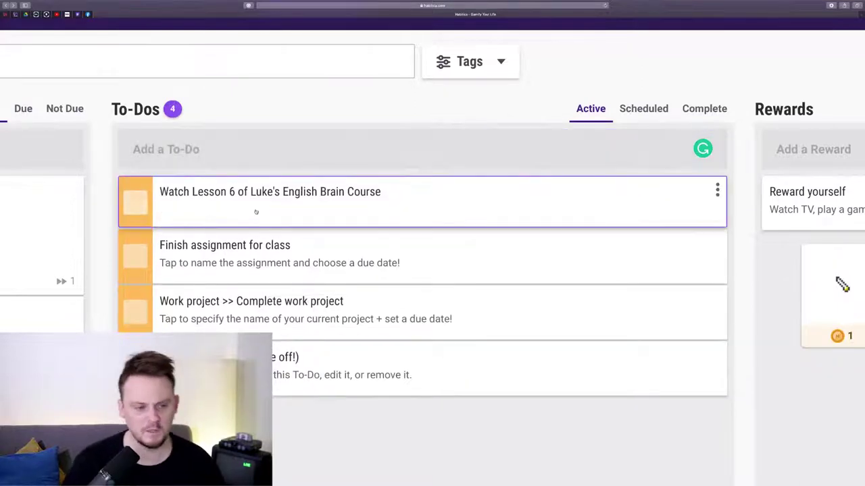
{"action": "left_click", "coordinate": [137, 202]}
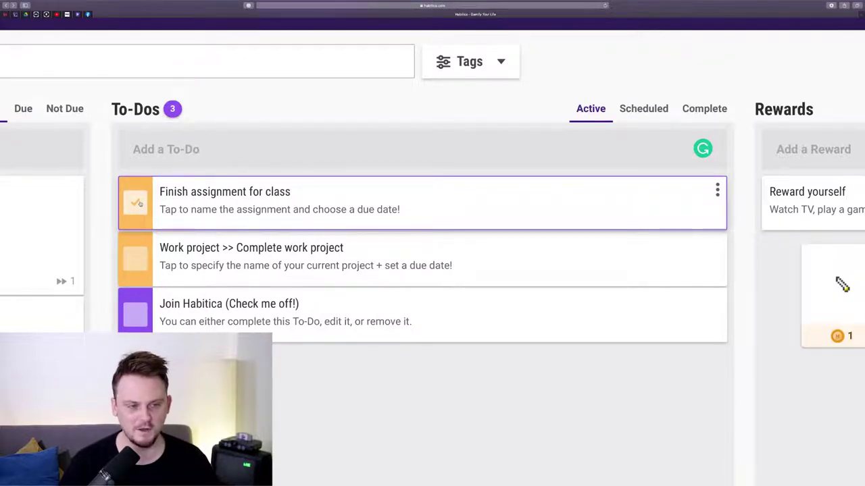
- Filter the dailies to show only the ones that are due
{"action": "scroll", "coordinate": [140, 204], "scroll_direction": "left", "scroll_amount": 2}
{"action": "scroll", "coordinate": [140, 204], "scroll_direction": "left", "scroll_amount": 13}
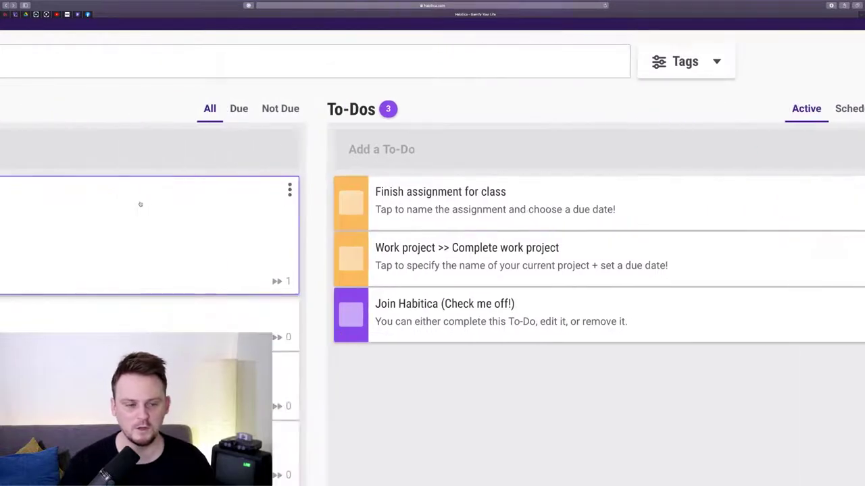
{"action": "scroll", "coordinate": [140, 204], "scroll_direction": "left", "scroll_amount": 11}
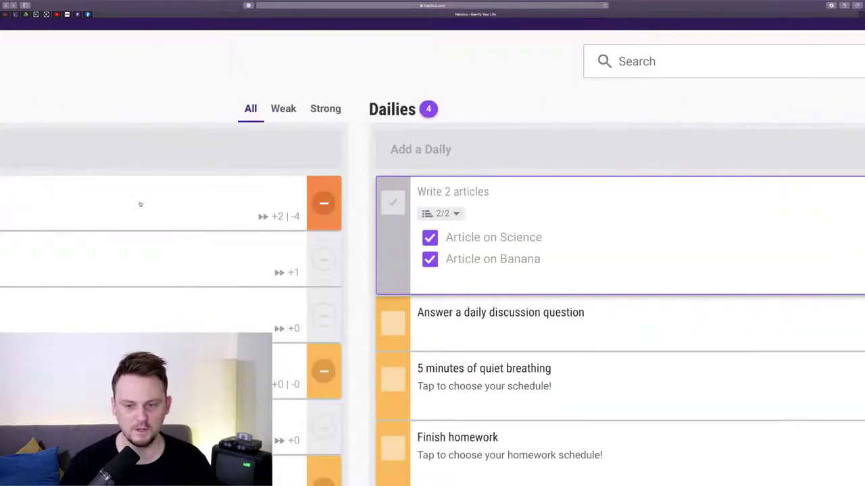
{"action": "scroll", "coordinate": [140, 204], "scroll_direction": "right", "scroll_amount": 10}
{"action": "scroll", "coordinate": [140, 204], "scroll_direction": "right", "scroll_amount": 5}
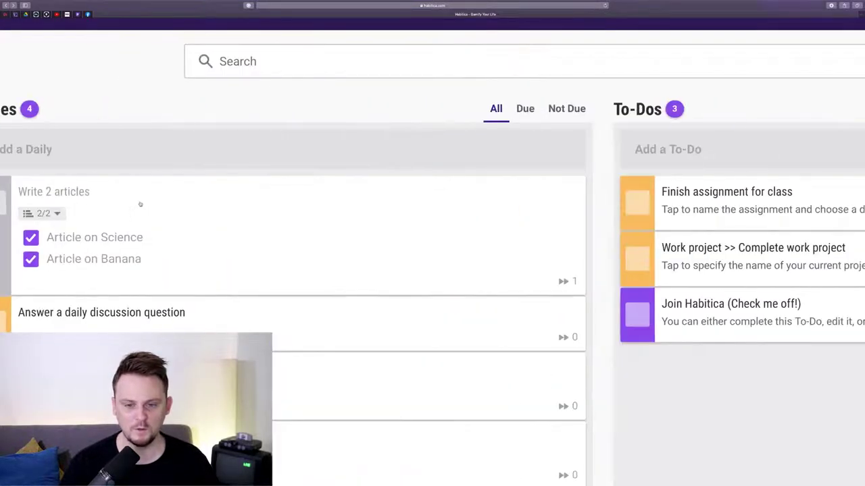
{"action": "left_click", "coordinate": [433, 110]}
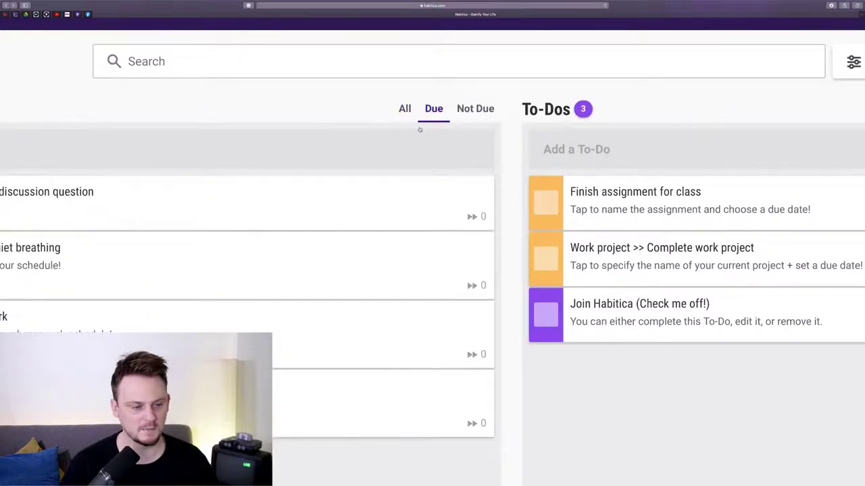
- Score the habit "Check at least 2 English new articles" positively once and "Avoid the saying 'Z' instead of 'TH'" negatively once
{"action": "scroll", "coordinate": [308, 266], "scroll_direction": "left", "scroll_amount": 13}
{"action": "scroll", "coordinate": [309, 271], "scroll_direction": "left", "scroll_amount": 10}
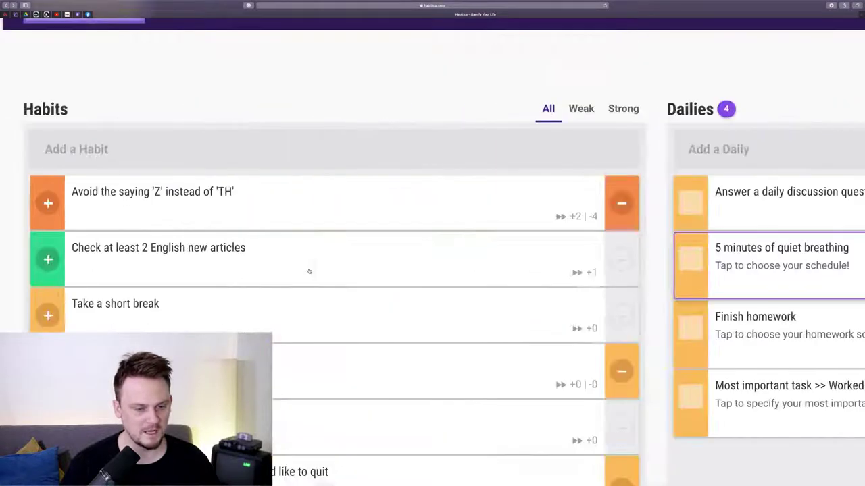
{"action": "left_click", "coordinate": [45, 259]}
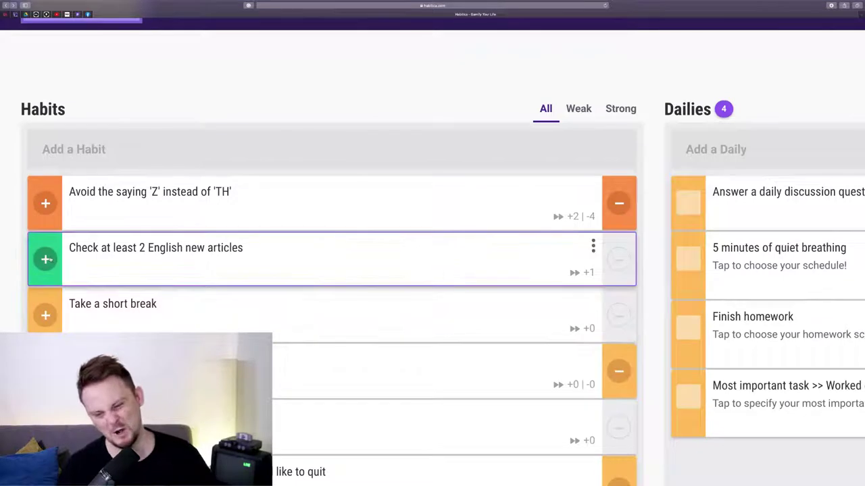
{"action": "left_click", "coordinate": [611, 210]}
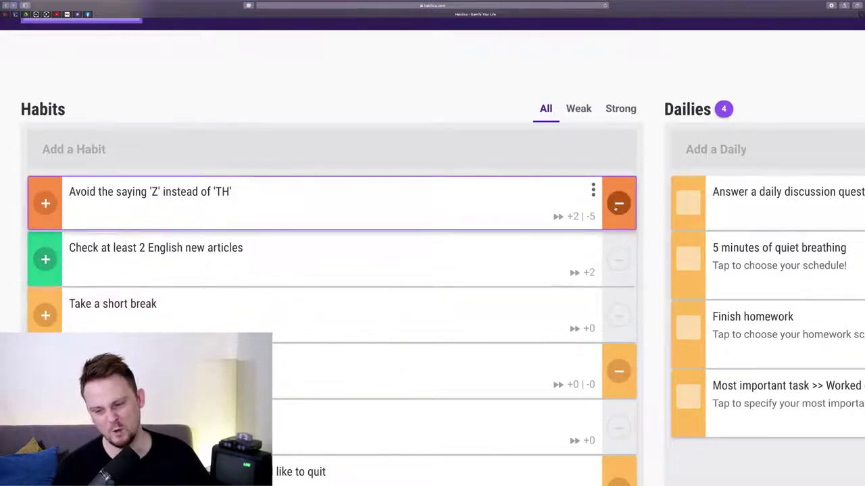
- Score the habit "Avoid the saying 'Z' instead of 'TH'" negatively several more times to bring the avatar's health down to 25
{"action": "left_click", "coordinate": [612, 210]}
{"action": "scroll", "coordinate": [531, 264], "scroll_direction": "up", "scroll_amount": 2}
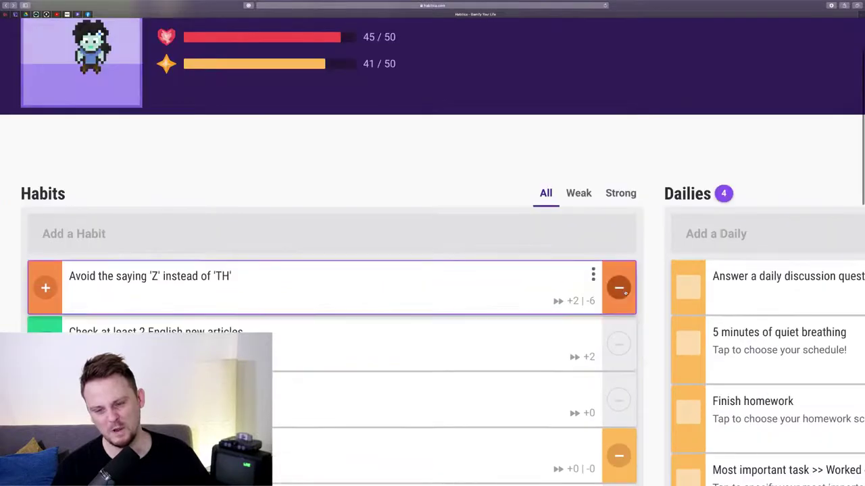
{"action": "left_click", "coordinate": [620, 289]}
{"action": "left_click", "coordinate": [619, 289]}
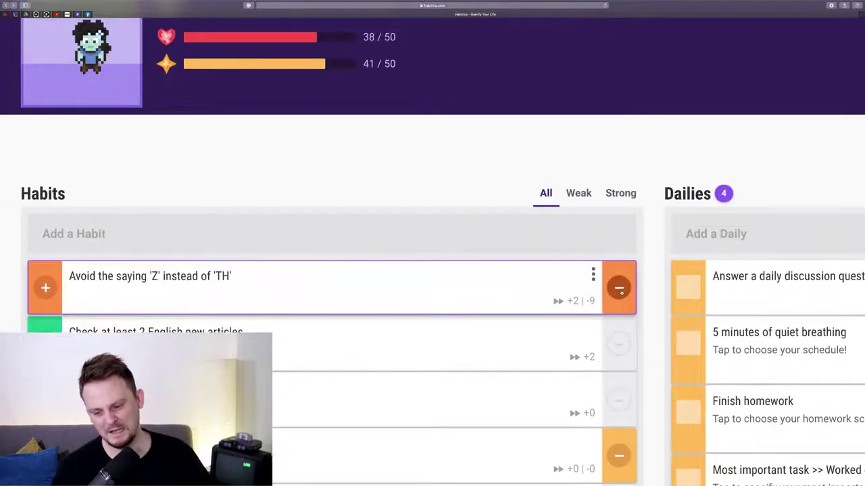
{"action": "scroll", "coordinate": [623, 311], "scroll_direction": "up", "scroll_amount": 2}
{"action": "left_click", "coordinate": [619, 381]}
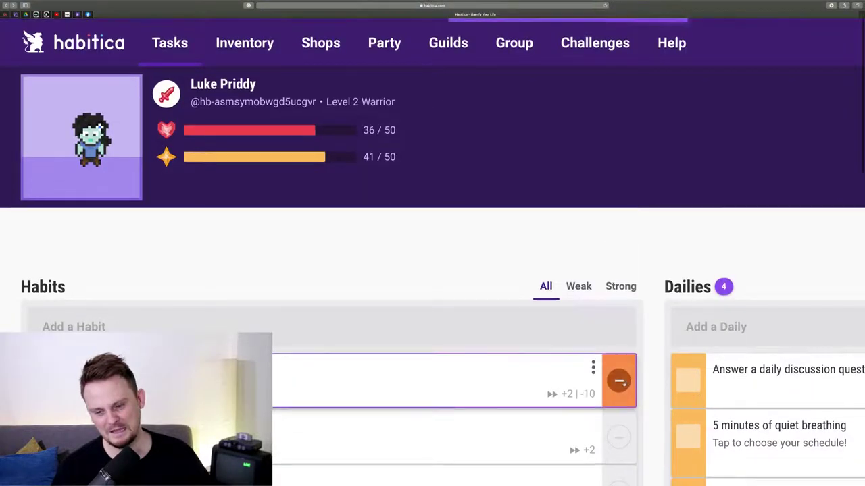
{"action": "left_click", "coordinate": [621, 382]}
{"action": "left_click", "coordinate": [619, 381]}
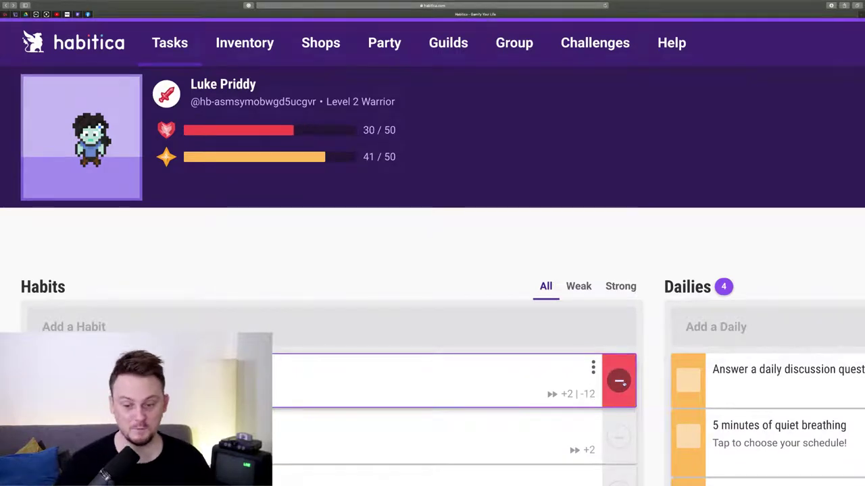
{"action": "left_click", "coordinate": [619, 381]}
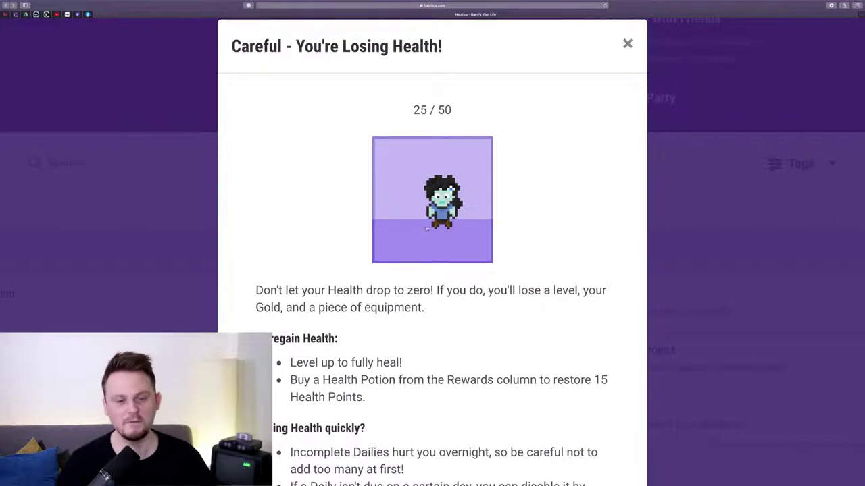
- Read the health loss notice's advice on regaining health and losing it quickly, and dismiss it
{"action": "scroll", "coordinate": [426, 228], "scroll_direction": "down", "scroll_amount": 3}
{"action": "scroll", "coordinate": [427, 229], "scroll_direction": "down", "scroll_amount": 3}
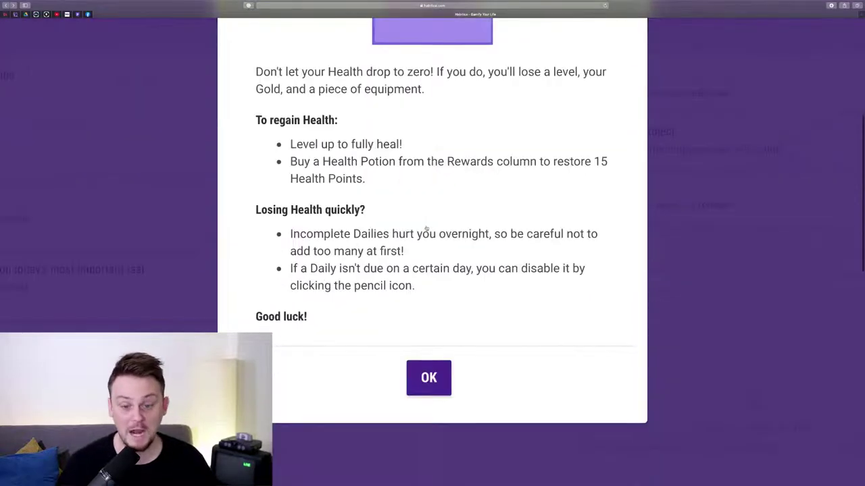
{"action": "scroll", "coordinate": [427, 228], "scroll_direction": "up", "scroll_amount": 2}
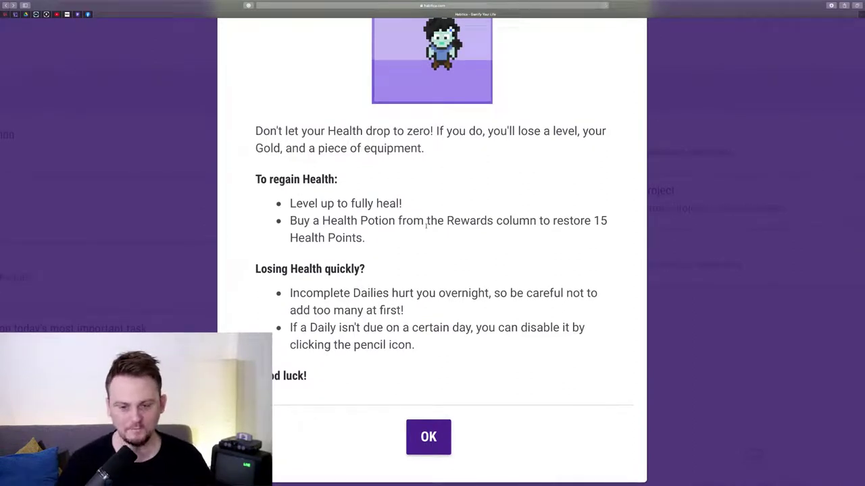
{"action": "left_click", "coordinate": [424, 437]}
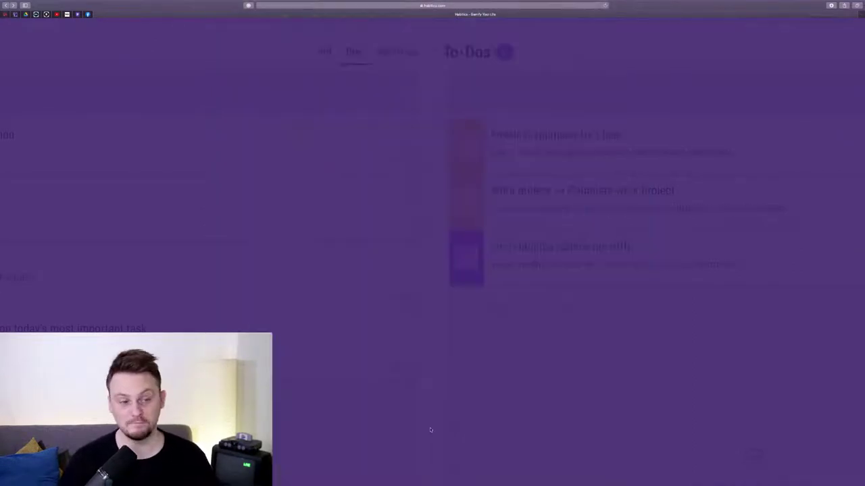
- Look over the dailies, to-dos and rewards columns and the offer to start a party
{"action": "scroll", "coordinate": [281, 264], "scroll_direction": "left", "scroll_amount": 5}
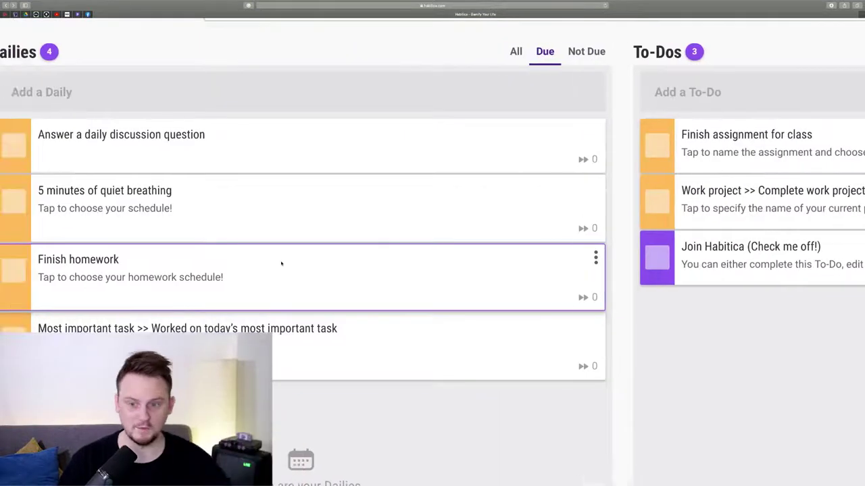
{"action": "scroll", "coordinate": [281, 264], "scroll_direction": "down", "scroll_amount": 1}
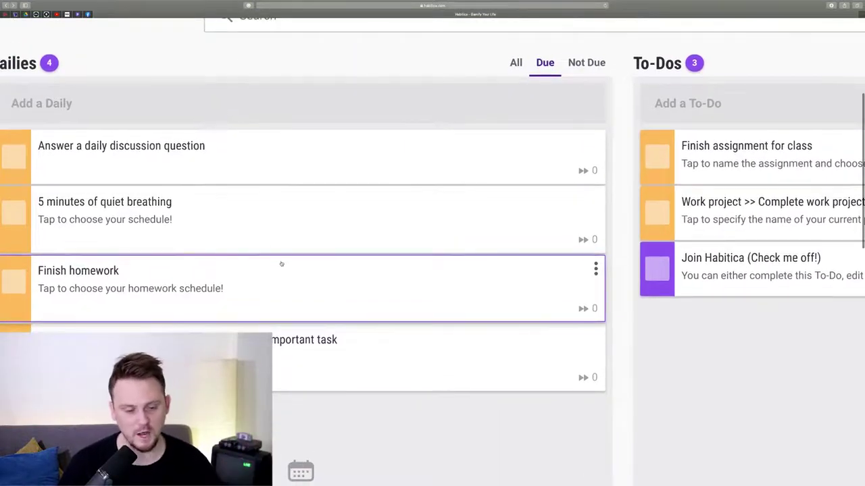
{"action": "scroll", "coordinate": [281, 263], "scroll_direction": "left", "scroll_amount": 2}
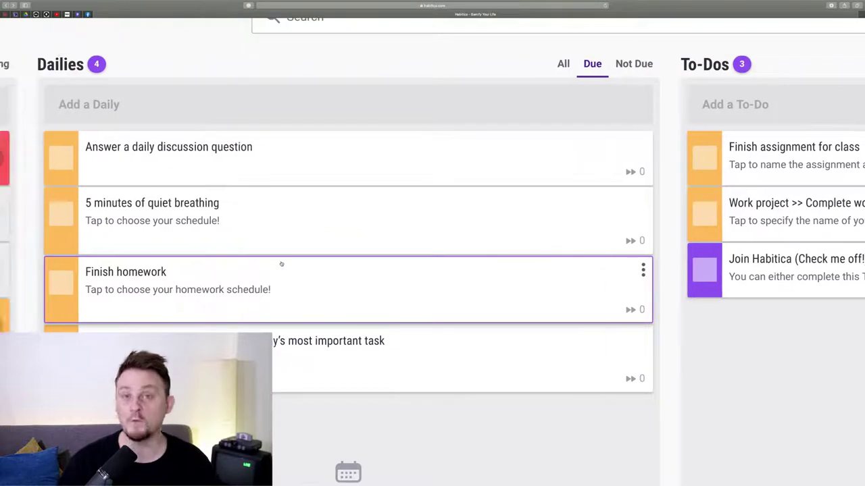
{"action": "scroll", "coordinate": [281, 264], "scroll_direction": "left", "scroll_amount": 2}
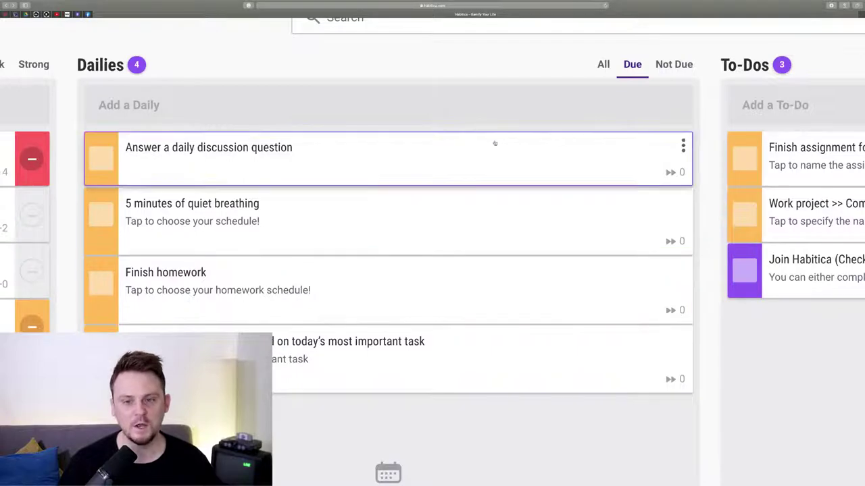
{"action": "scroll", "coordinate": [495, 143], "scroll_direction": "up", "scroll_amount": 3}
{"action": "scroll", "coordinate": [495, 144], "scroll_direction": "right", "scroll_amount": 4}
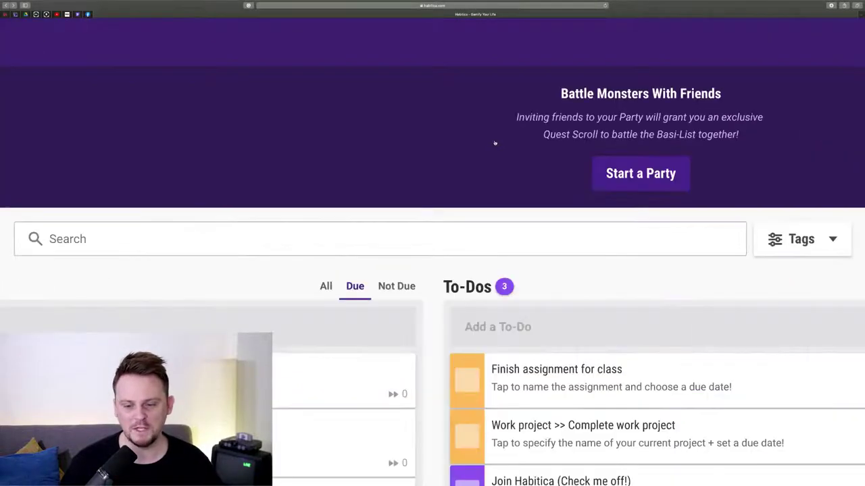
{"action": "scroll", "coordinate": [495, 143], "scroll_direction": "right", "scroll_amount": 8}
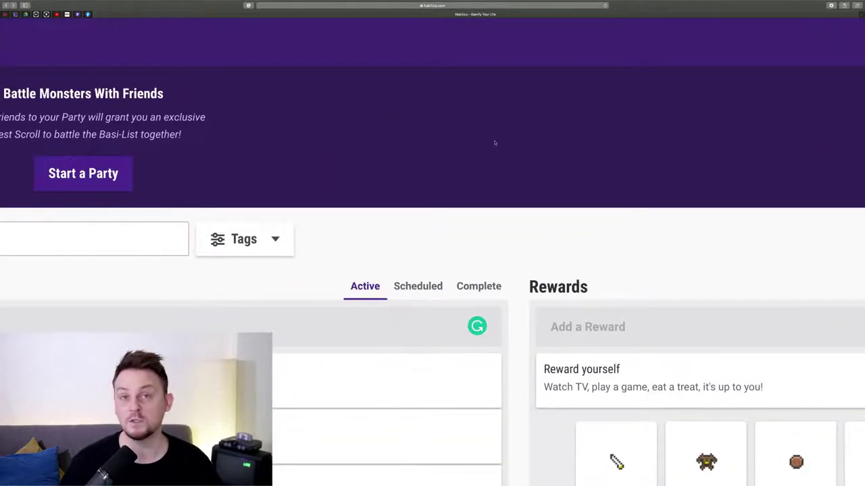
{"action": "scroll", "coordinate": [495, 144], "scroll_direction": "left", "scroll_amount": 4}
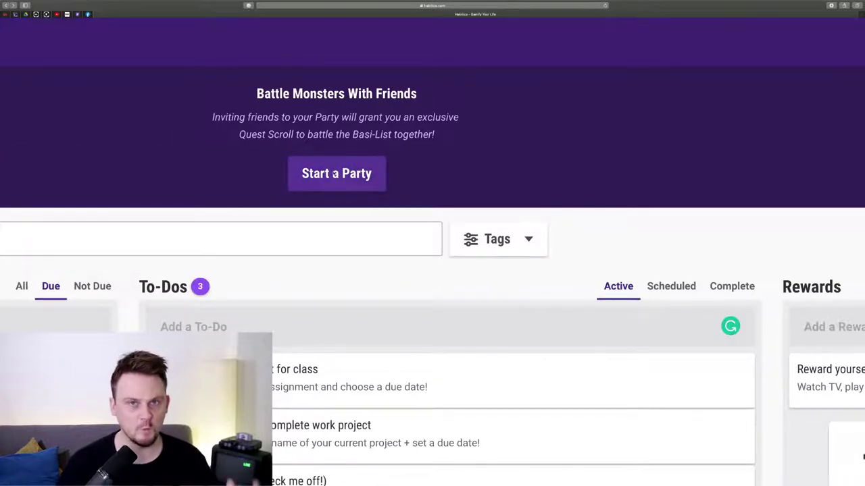